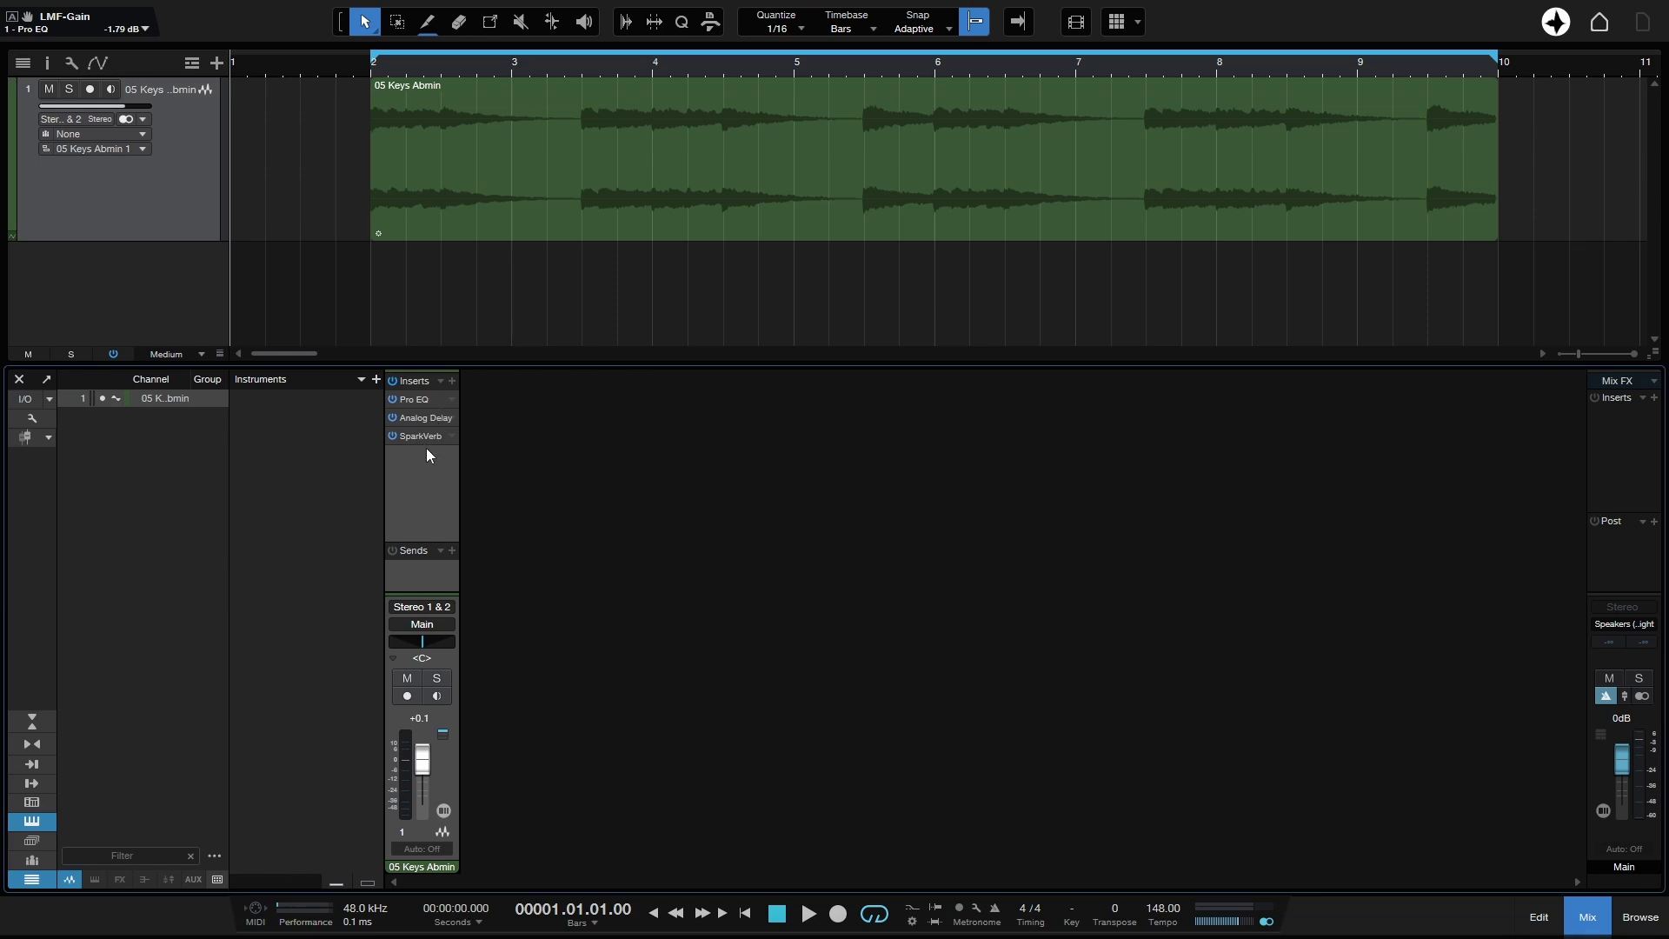
- Store the channel's insert chain as FX chain preset 'Tutorial Preset' in subfolder 'My Presets'
{"action": "left_click", "coordinate": [439, 380]}
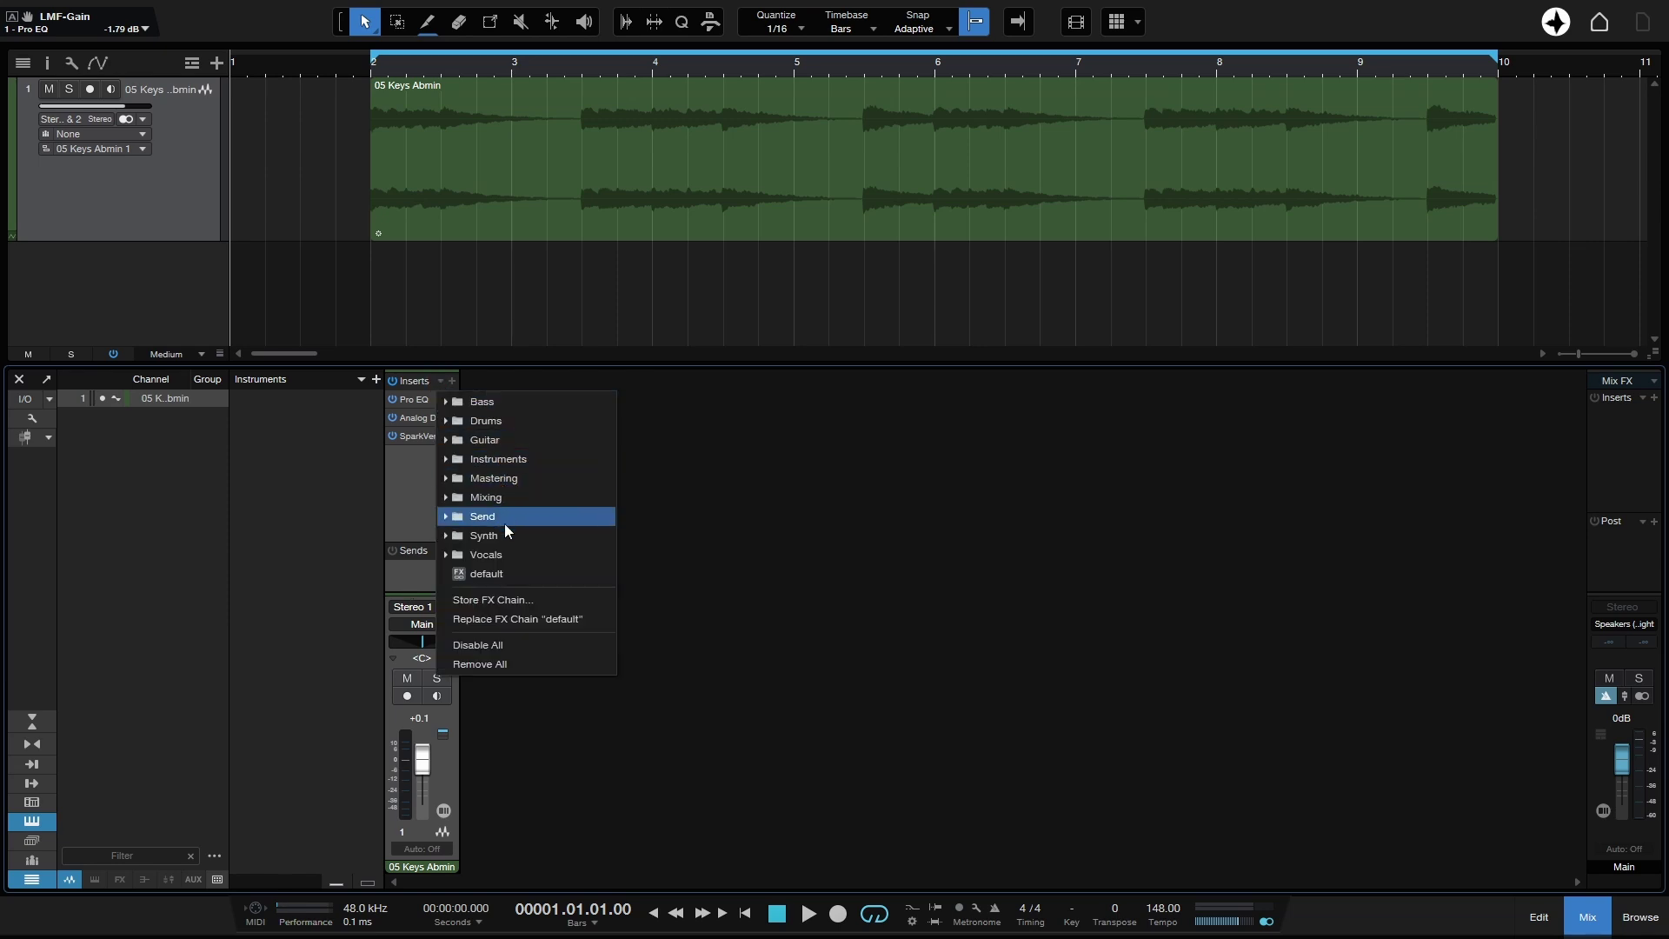
{"action": "left_click", "coordinate": [570, 599]}
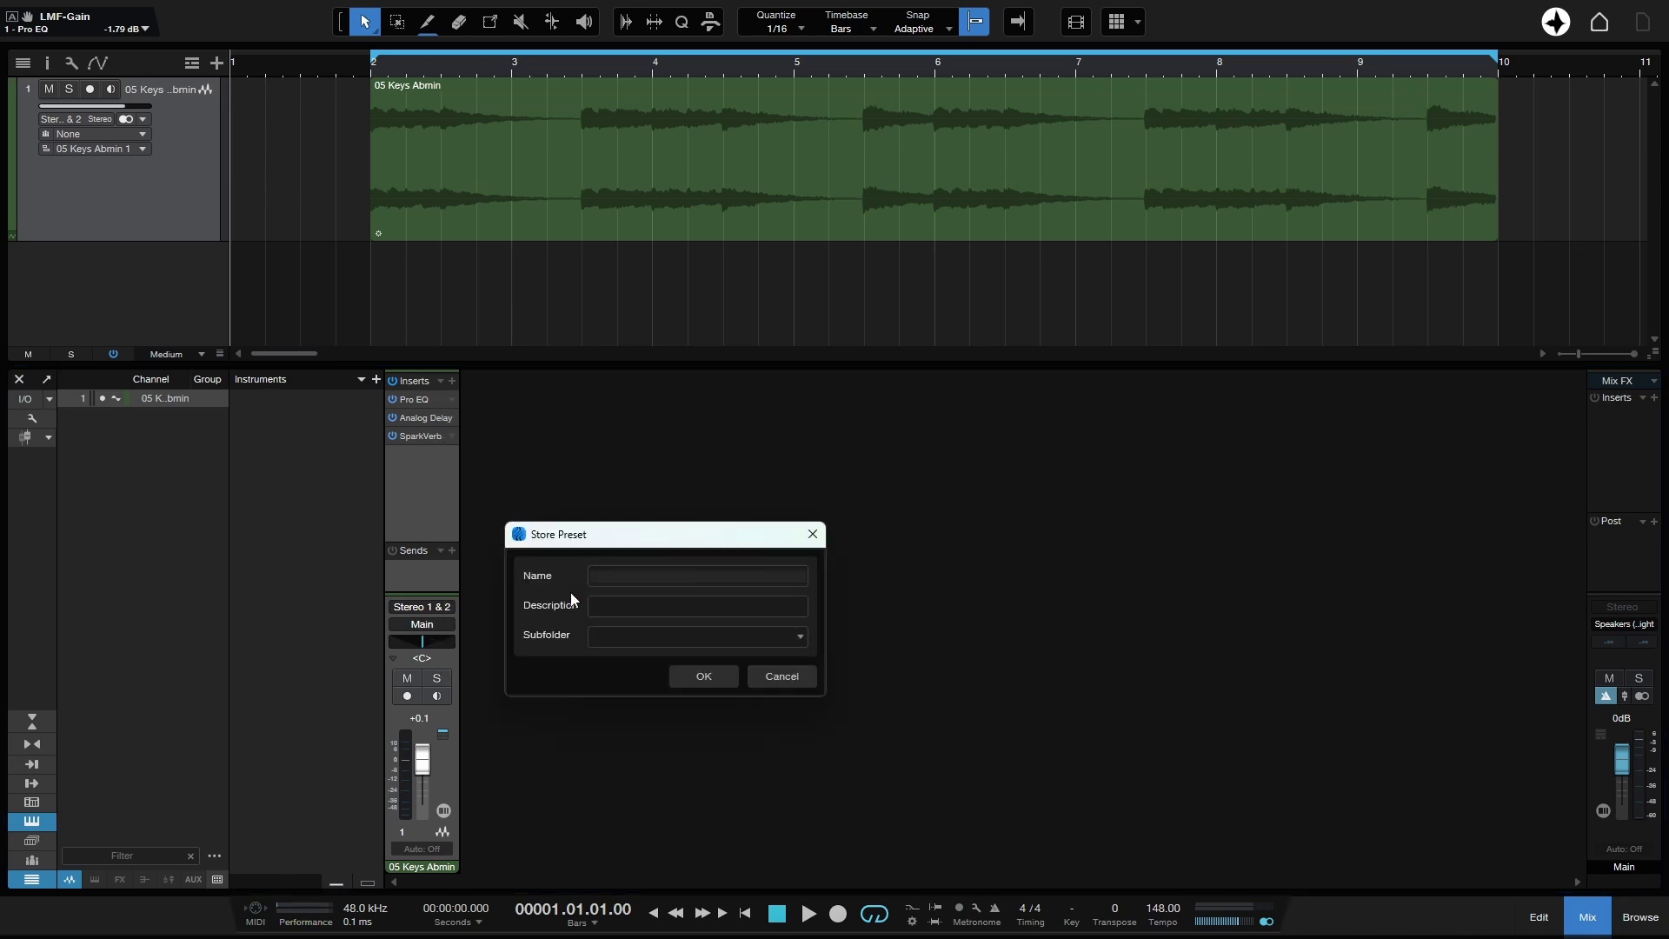
{"action": "type", "text": "Tutorial Preset"}
{"action": "key", "text": "Tab"}
{"action": "key", "text": "Tab"}
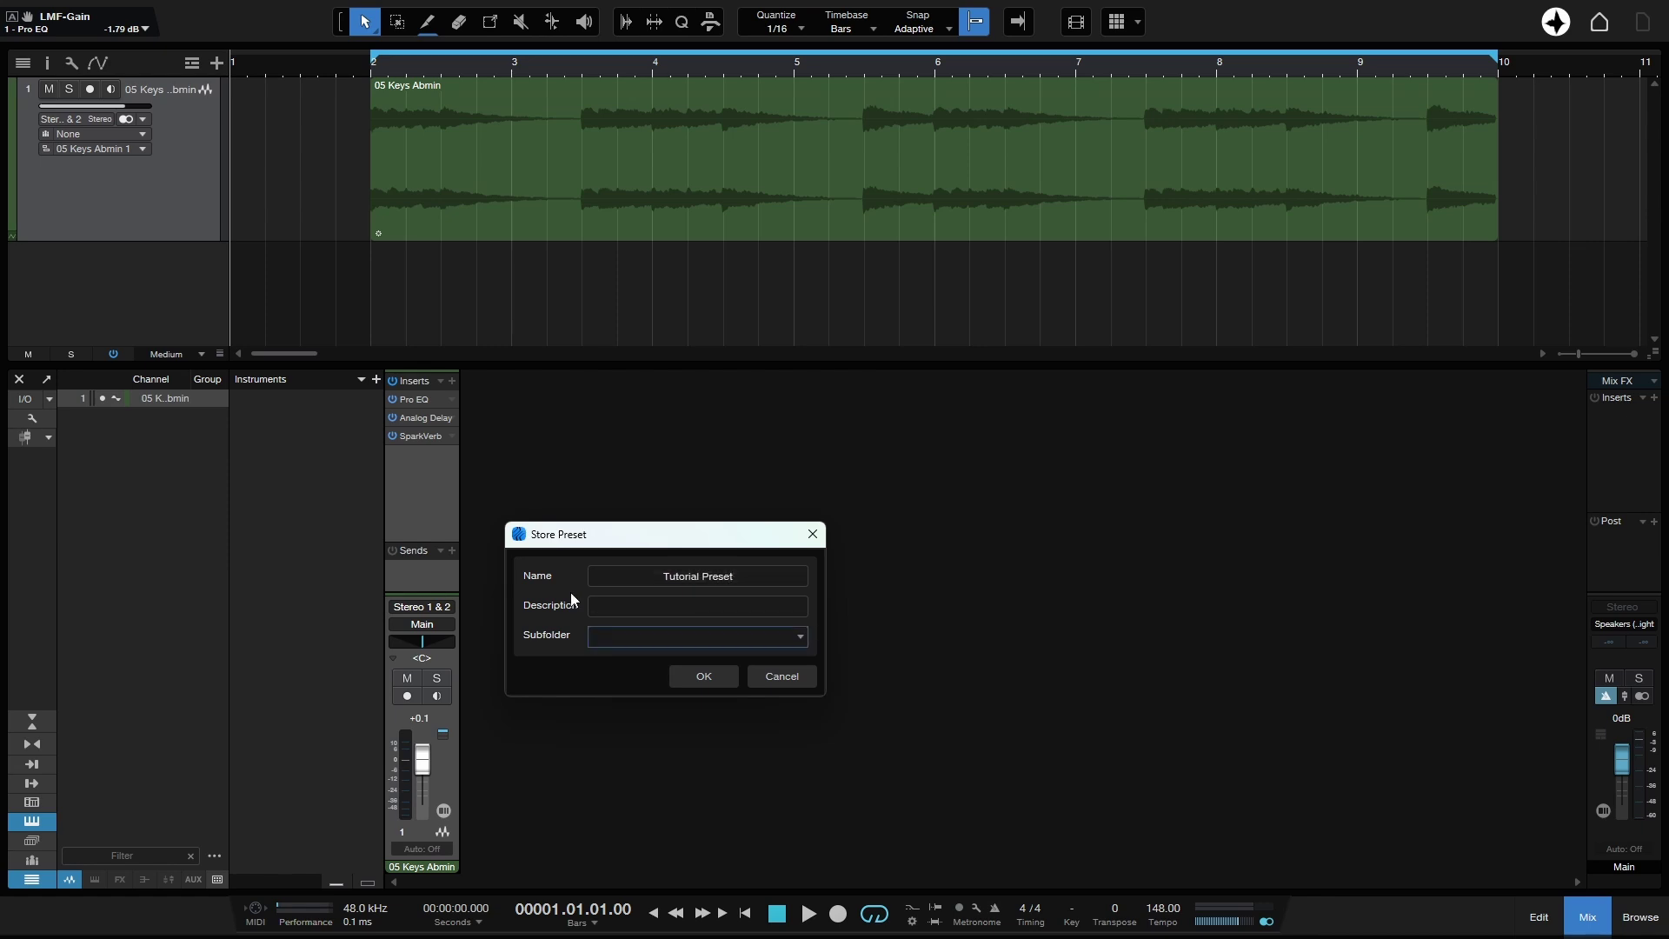
{"action": "left_click", "coordinate": [795, 642]}
{"action": "type", "text": "My Presets"}
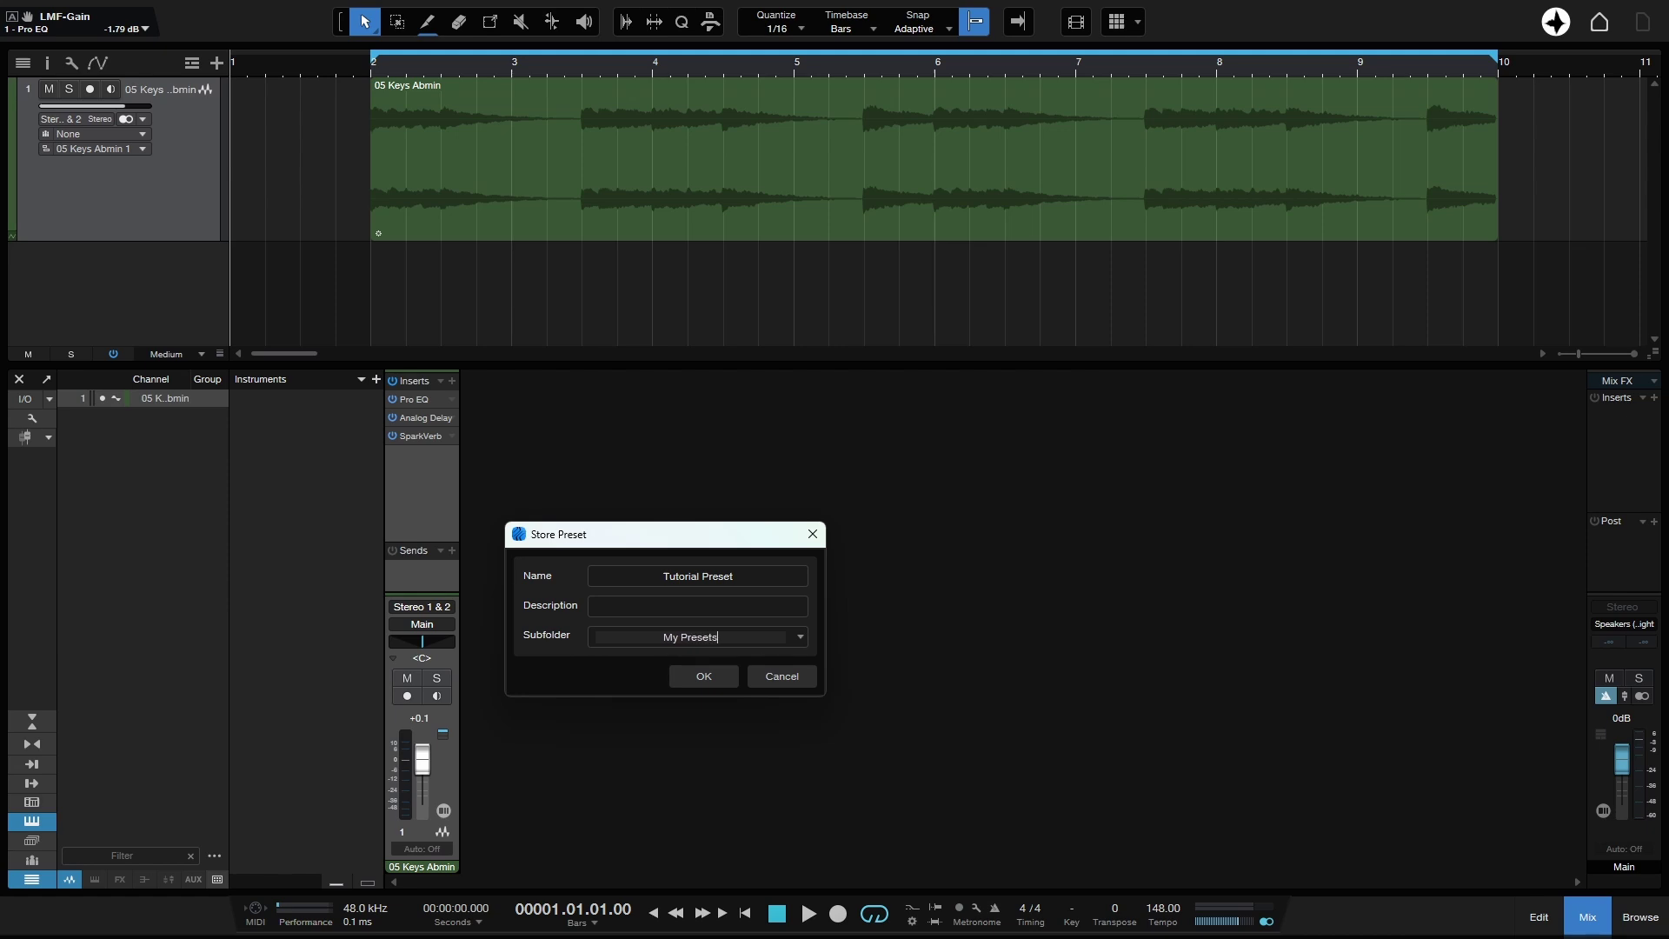
{"action": "left_click", "coordinate": [696, 671]}
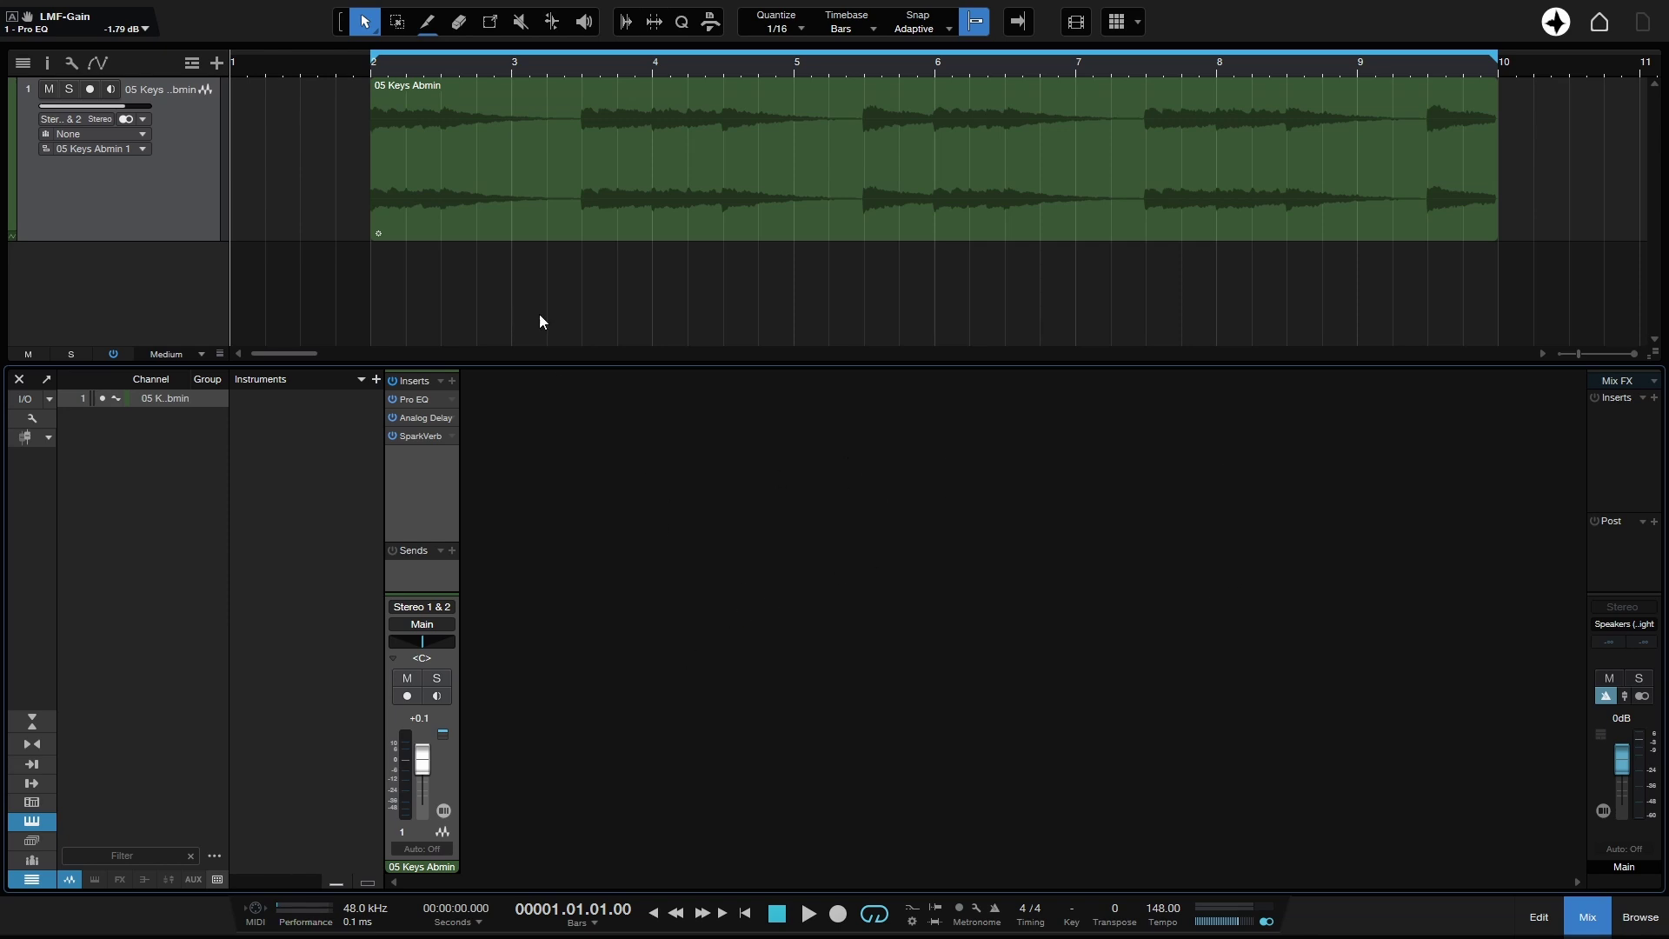
- Deselect the 05 Keys Abmin event and create a new song with Ctrl+N
{"action": "left_click", "coordinate": [826, 232]}
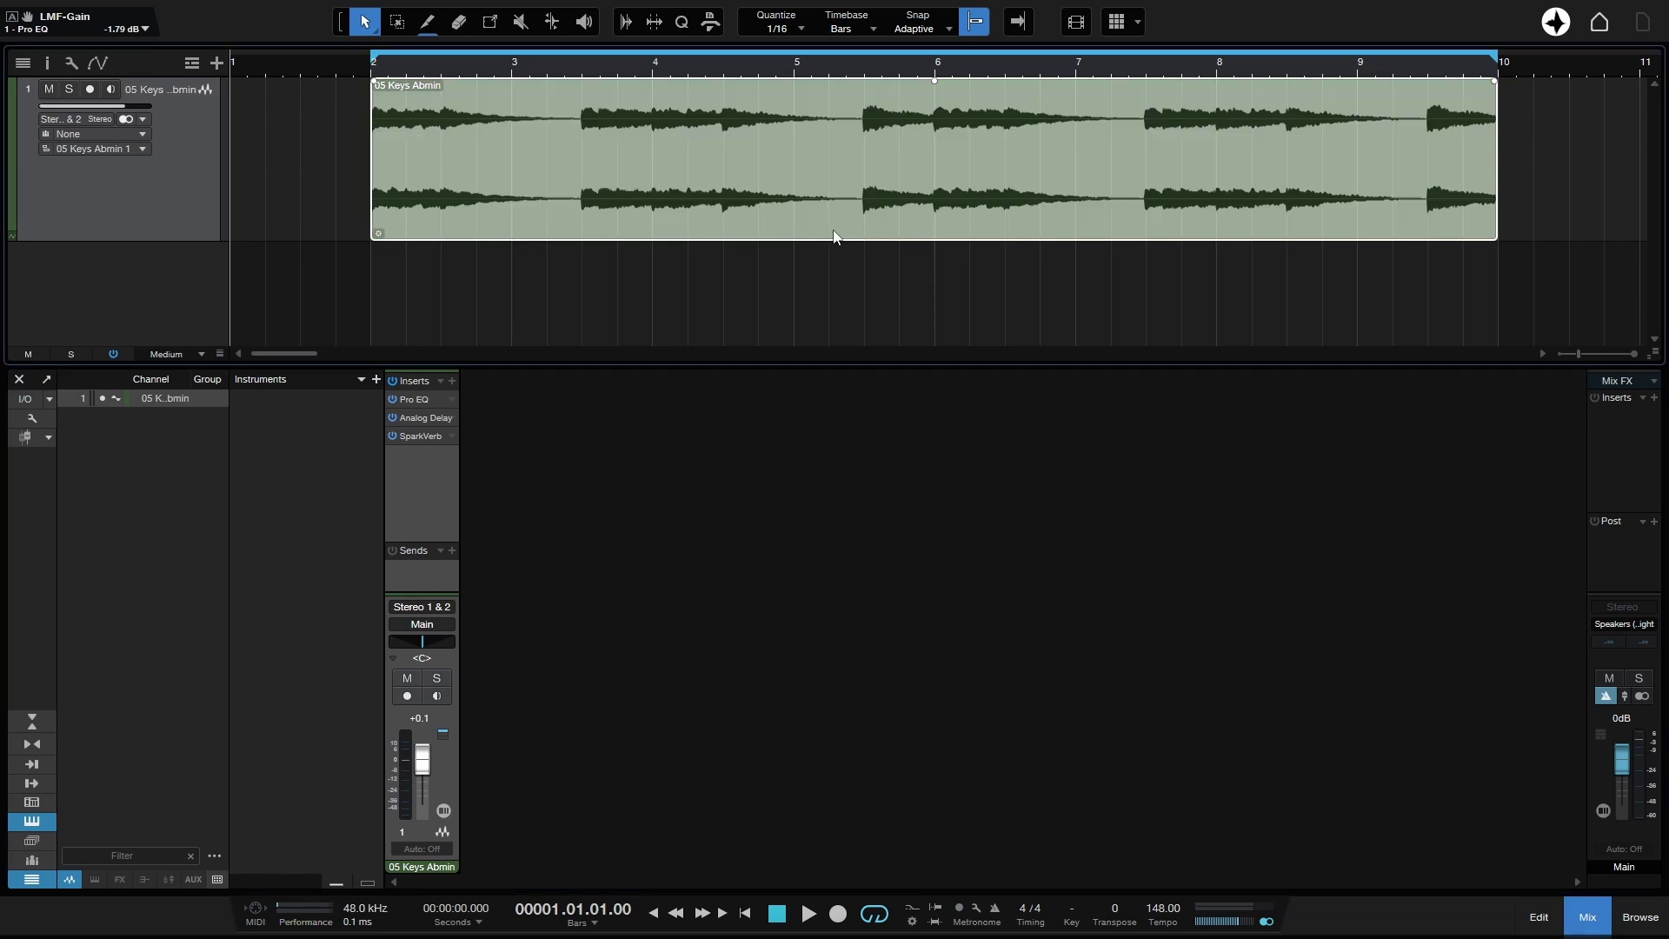
{"action": "left_click", "coordinate": [848, 275]}
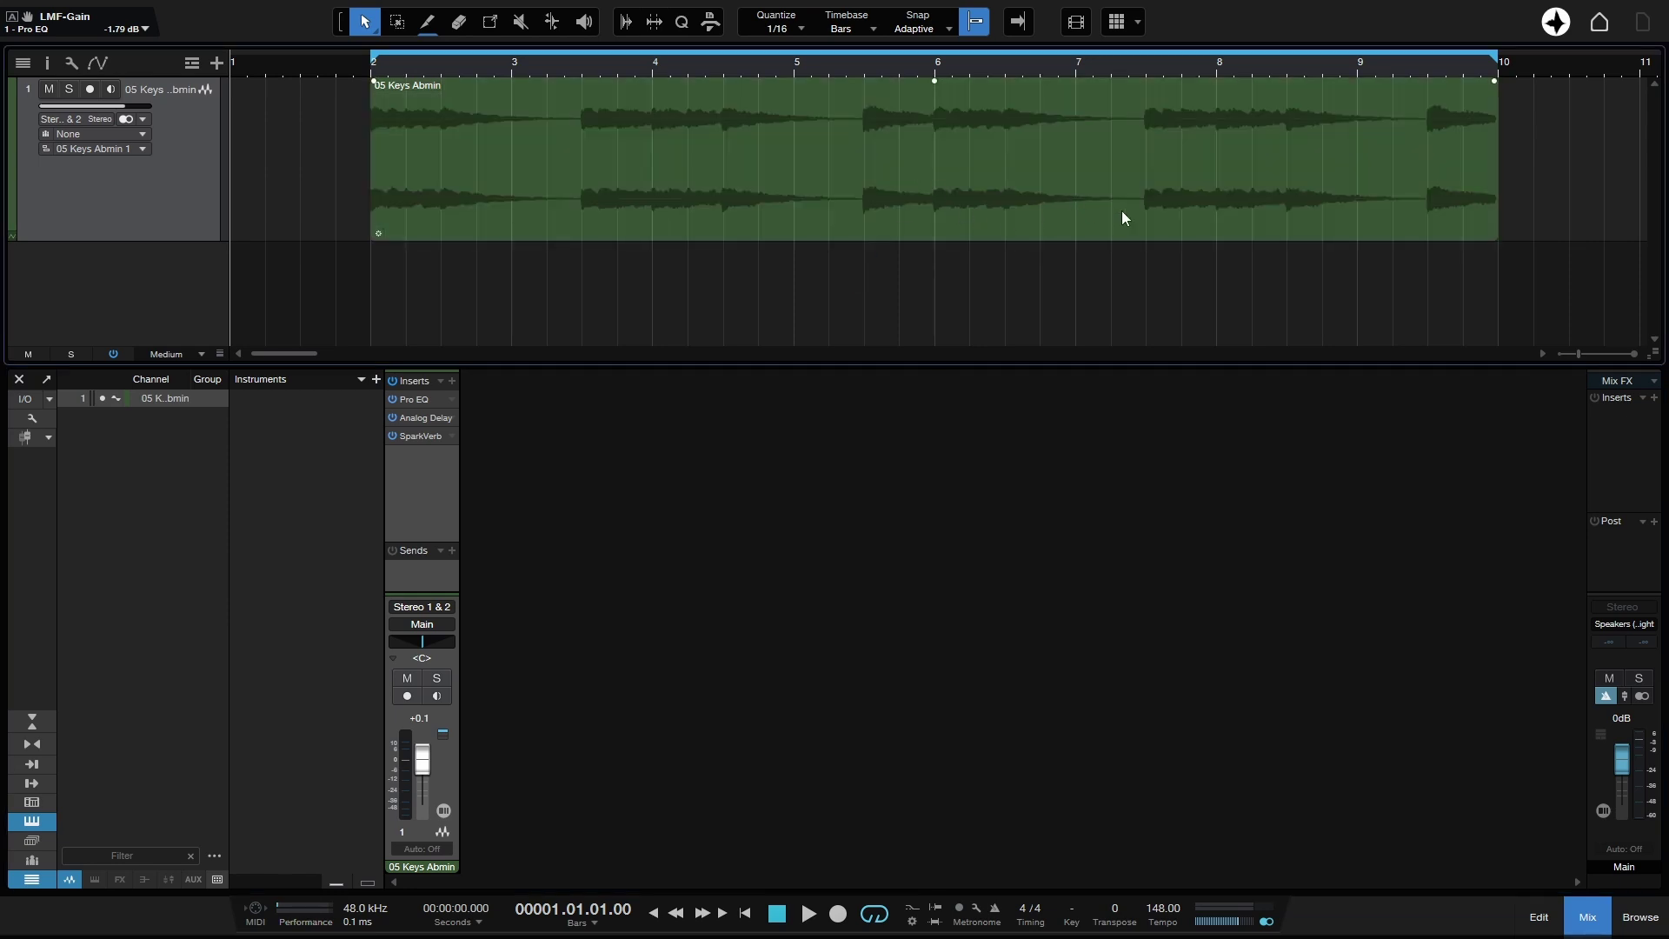
{"action": "left_click", "coordinate": [736, 625]}
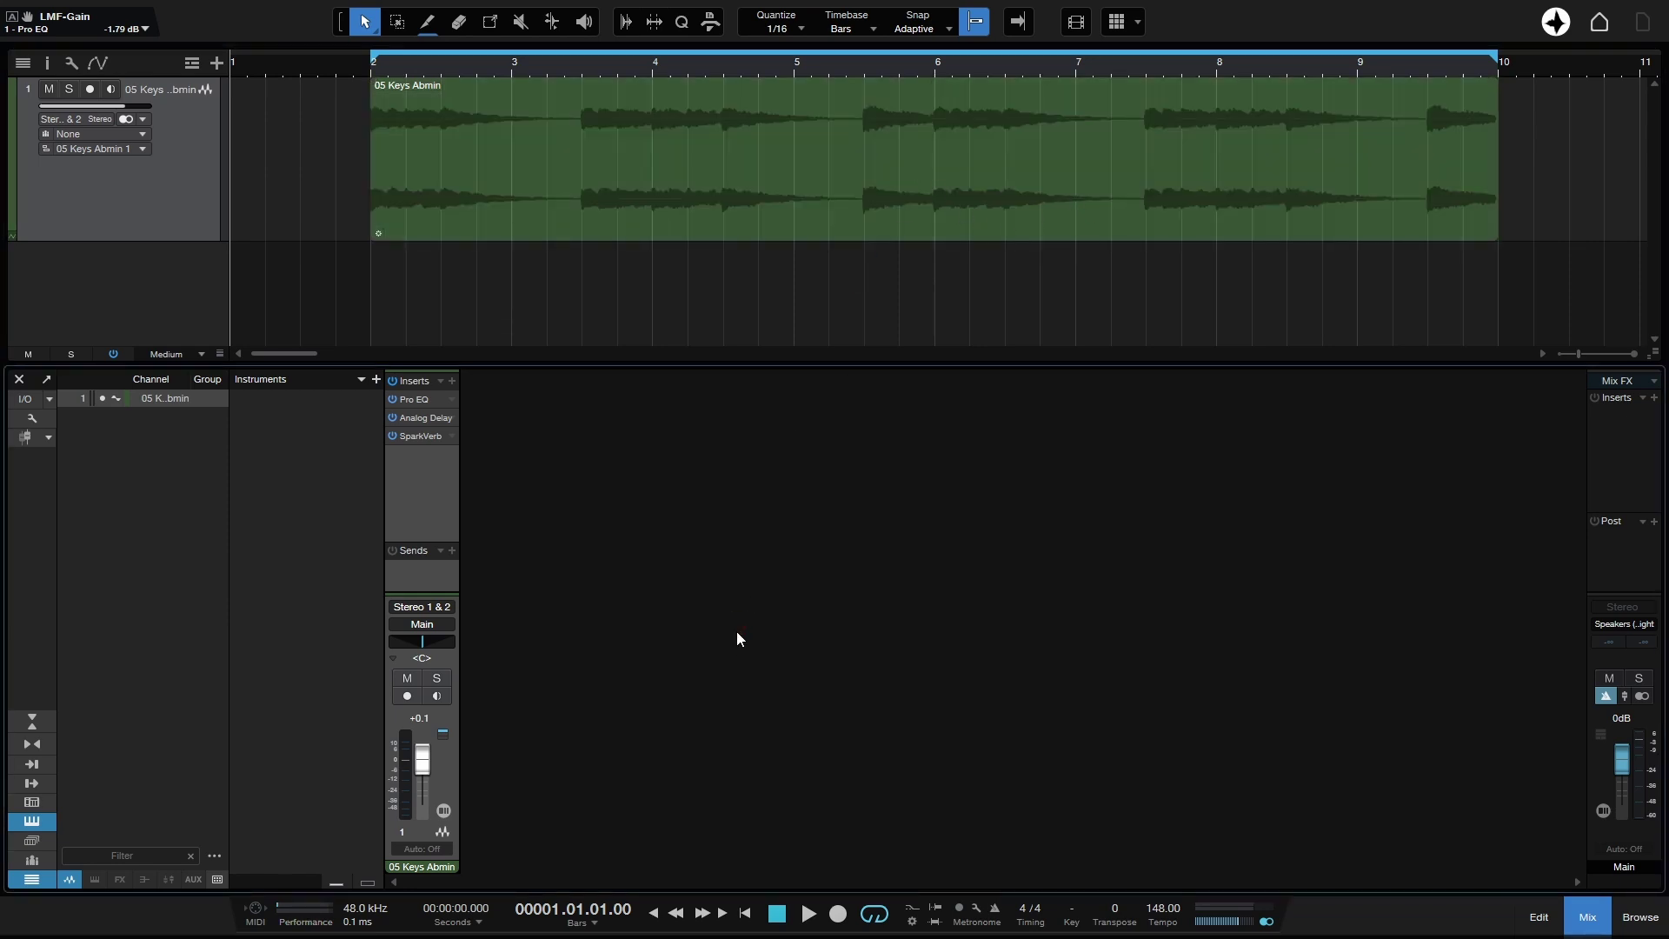
{"action": "key", "text": "ctrl+n"}
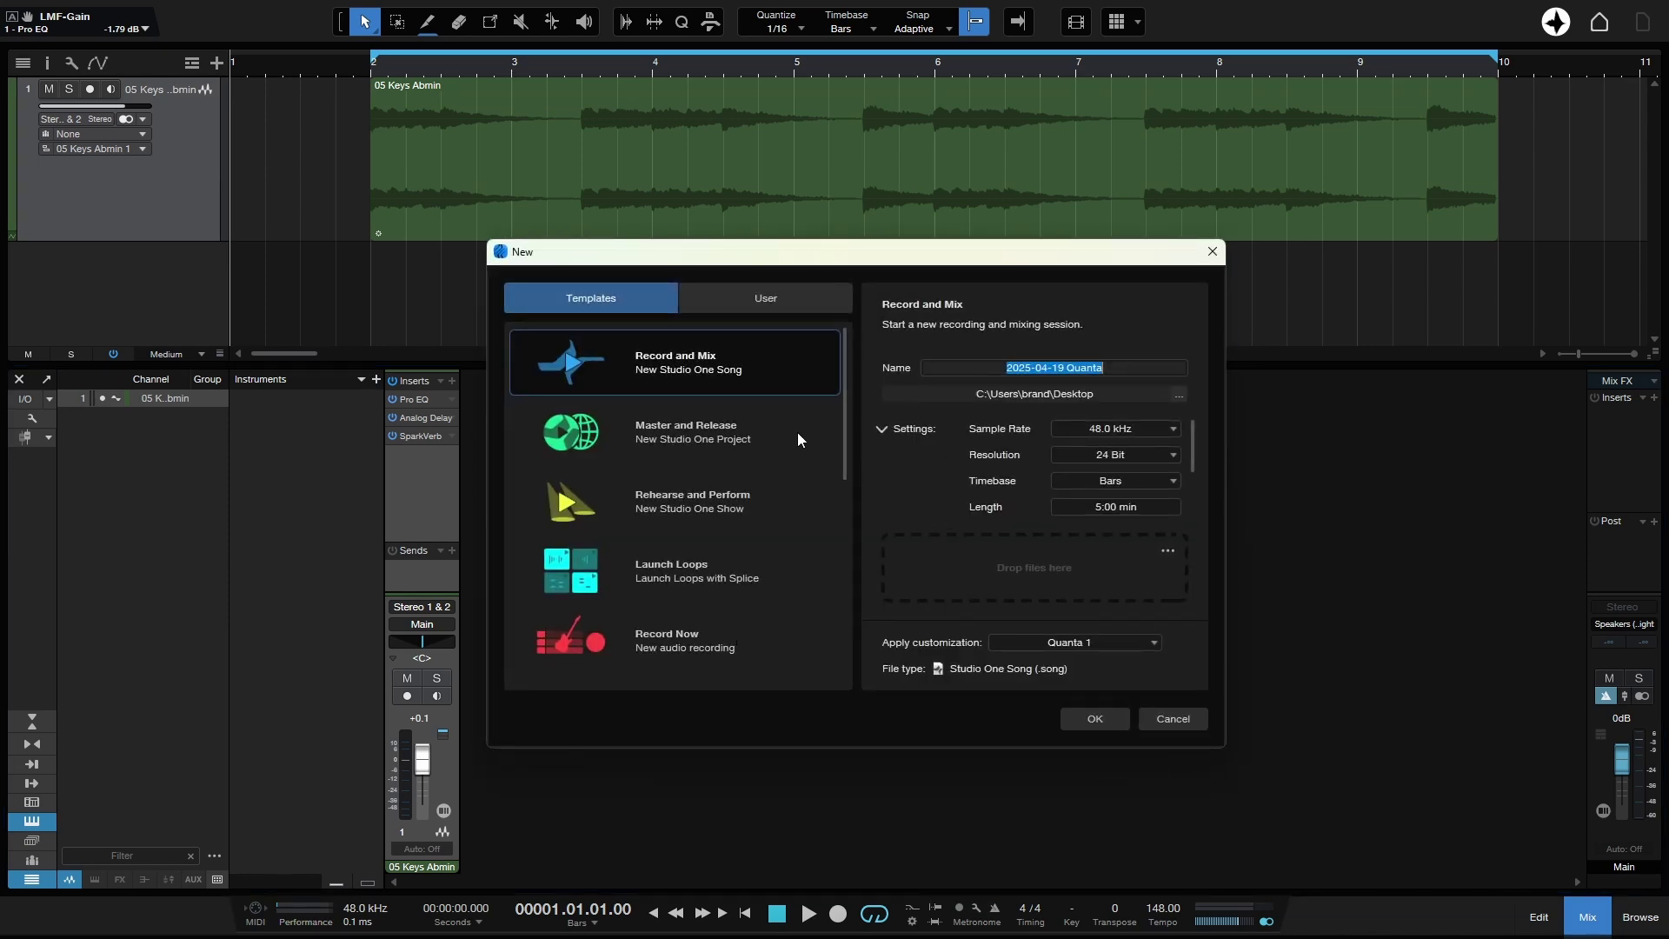
{"action": "left_click", "coordinate": [1108, 718]}
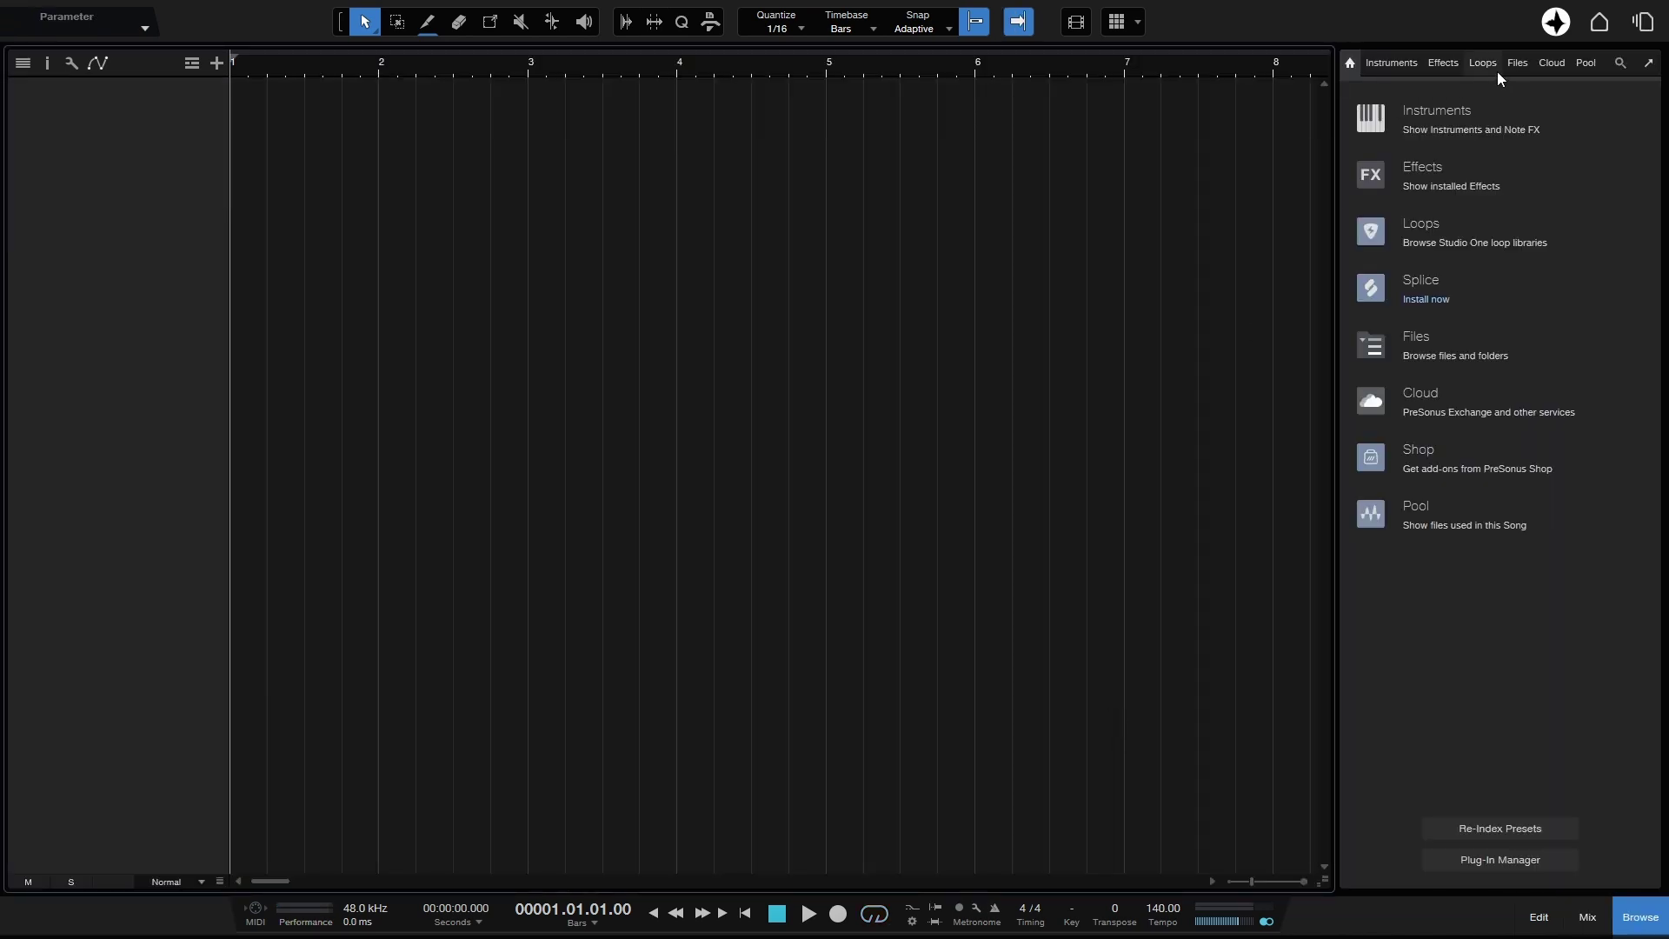
- Drag 05 Keys Abmin.wav from the Files browser onto a new track and enlarge its height twice
{"action": "left_click", "coordinate": [1511, 66]}
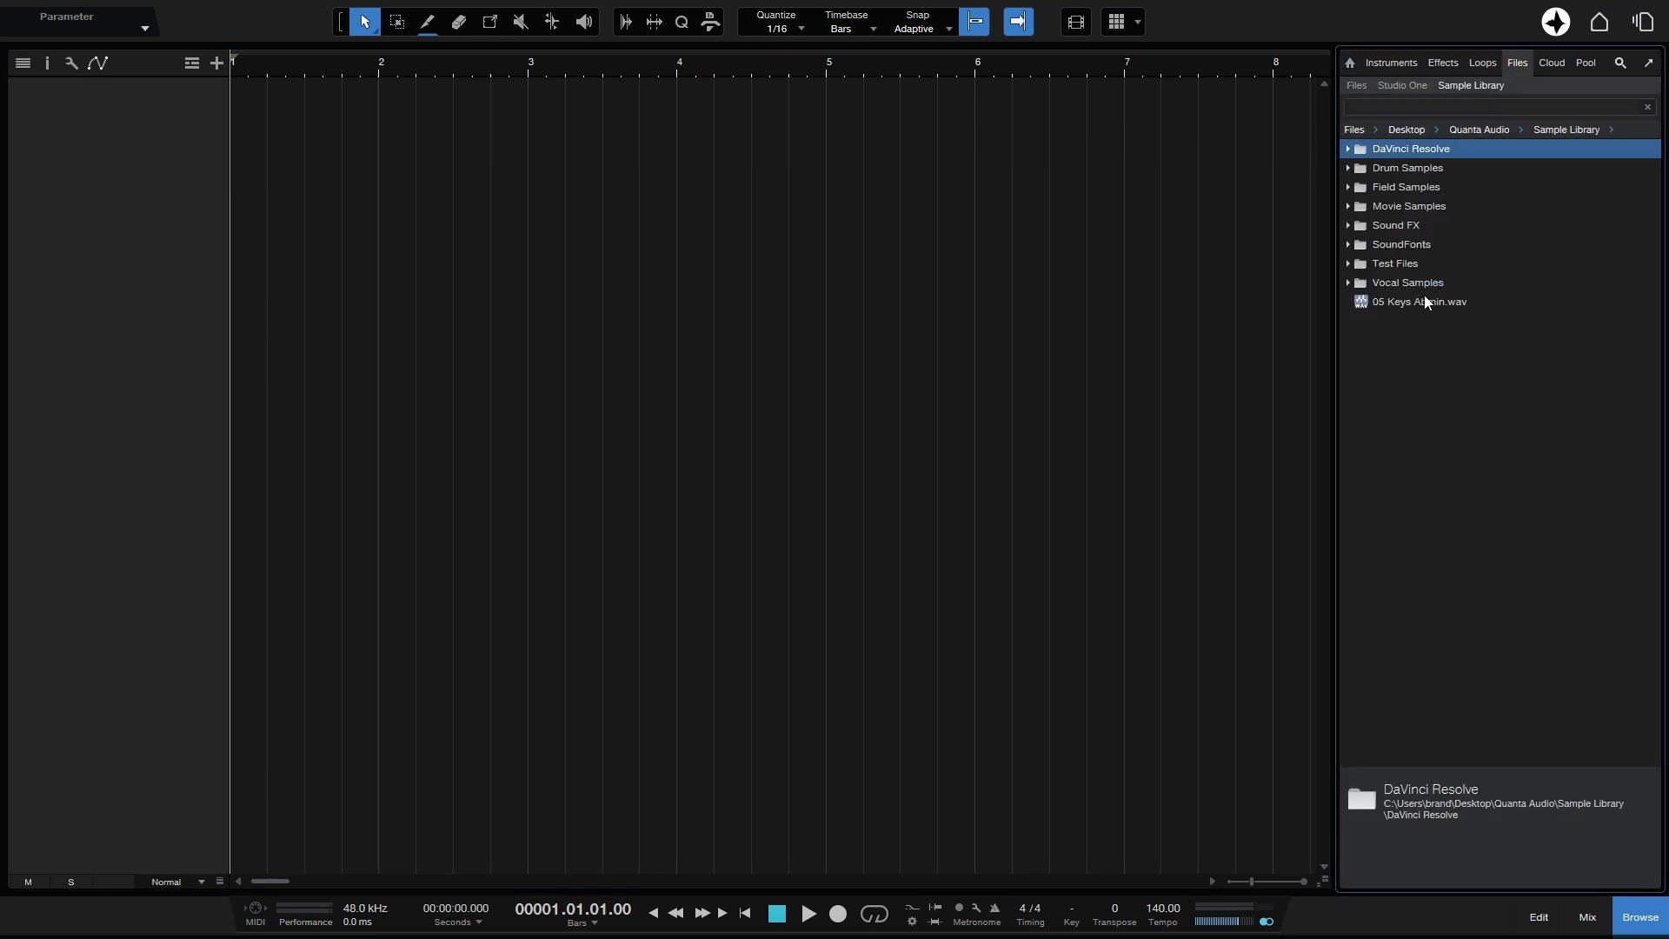
{"action": "left_click_drag", "start_coordinate": [1425, 300], "coordinate": [415, 128]}
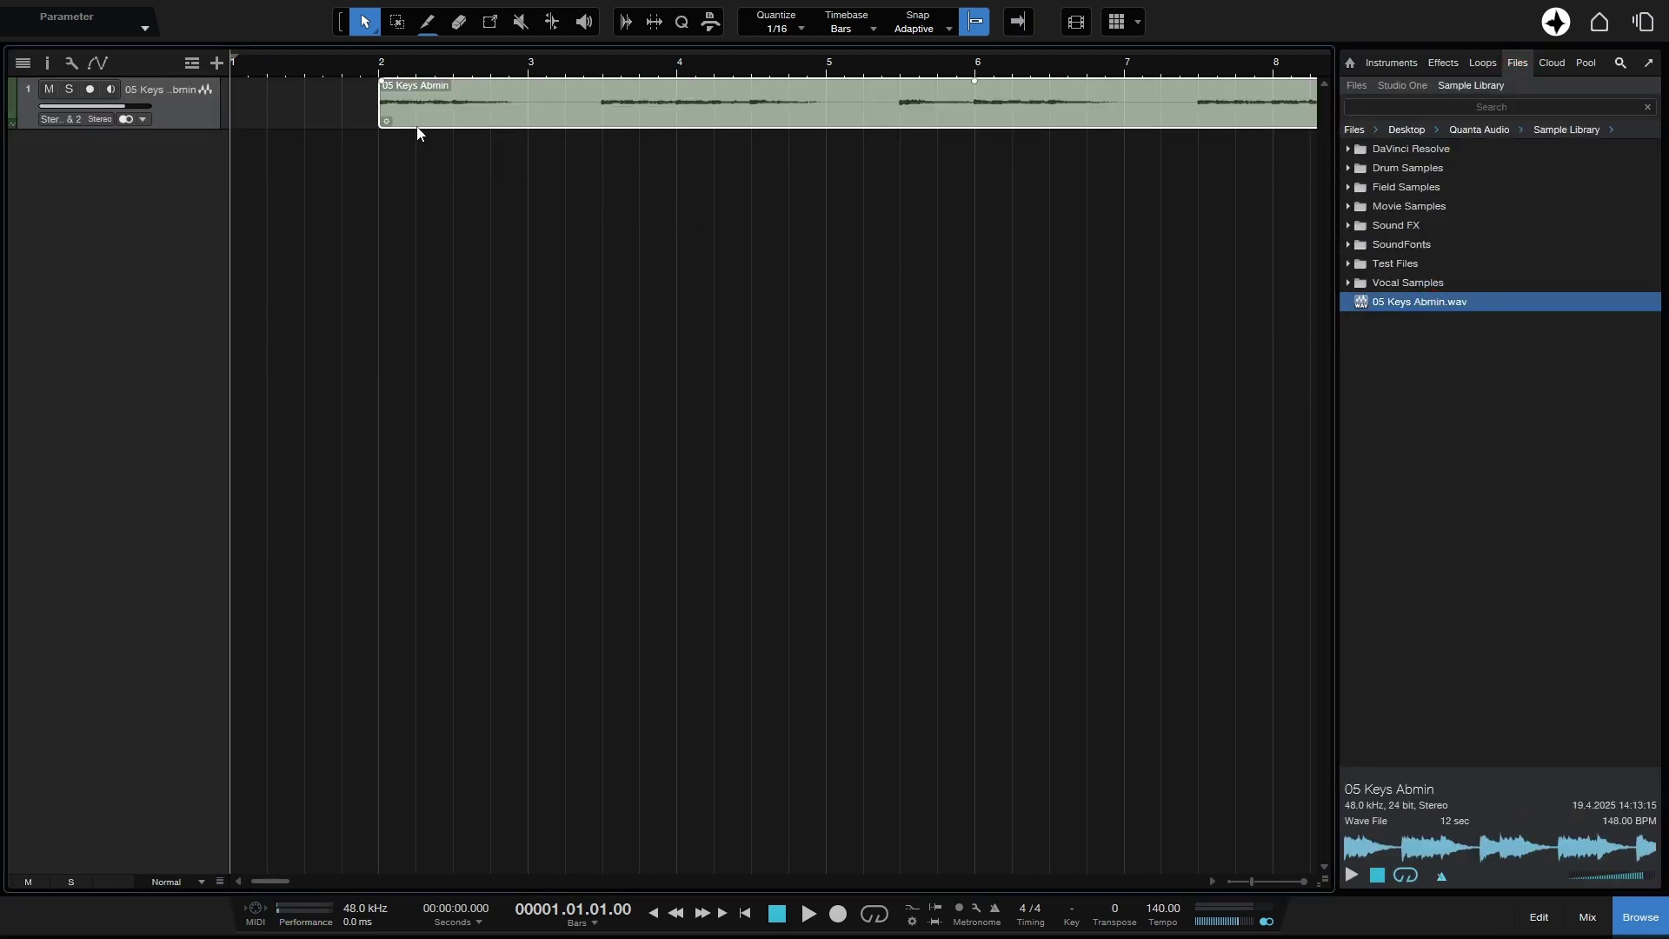
{"action": "key", "text": "shift+e"}
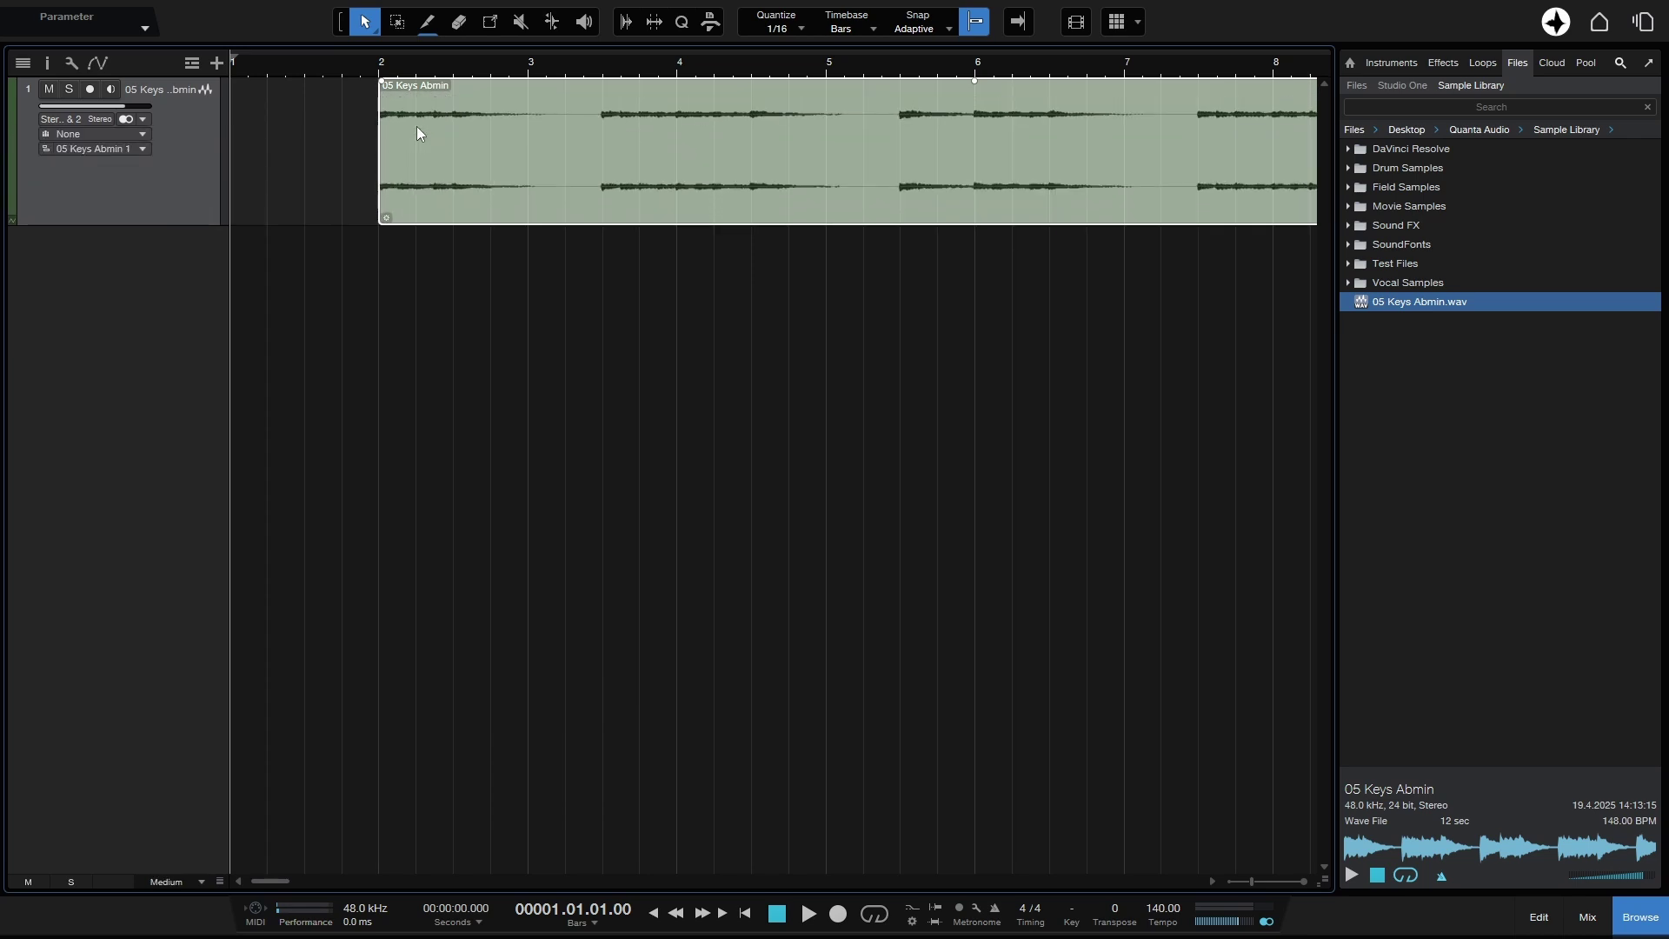
{"action": "key", "text": "shift+e"}
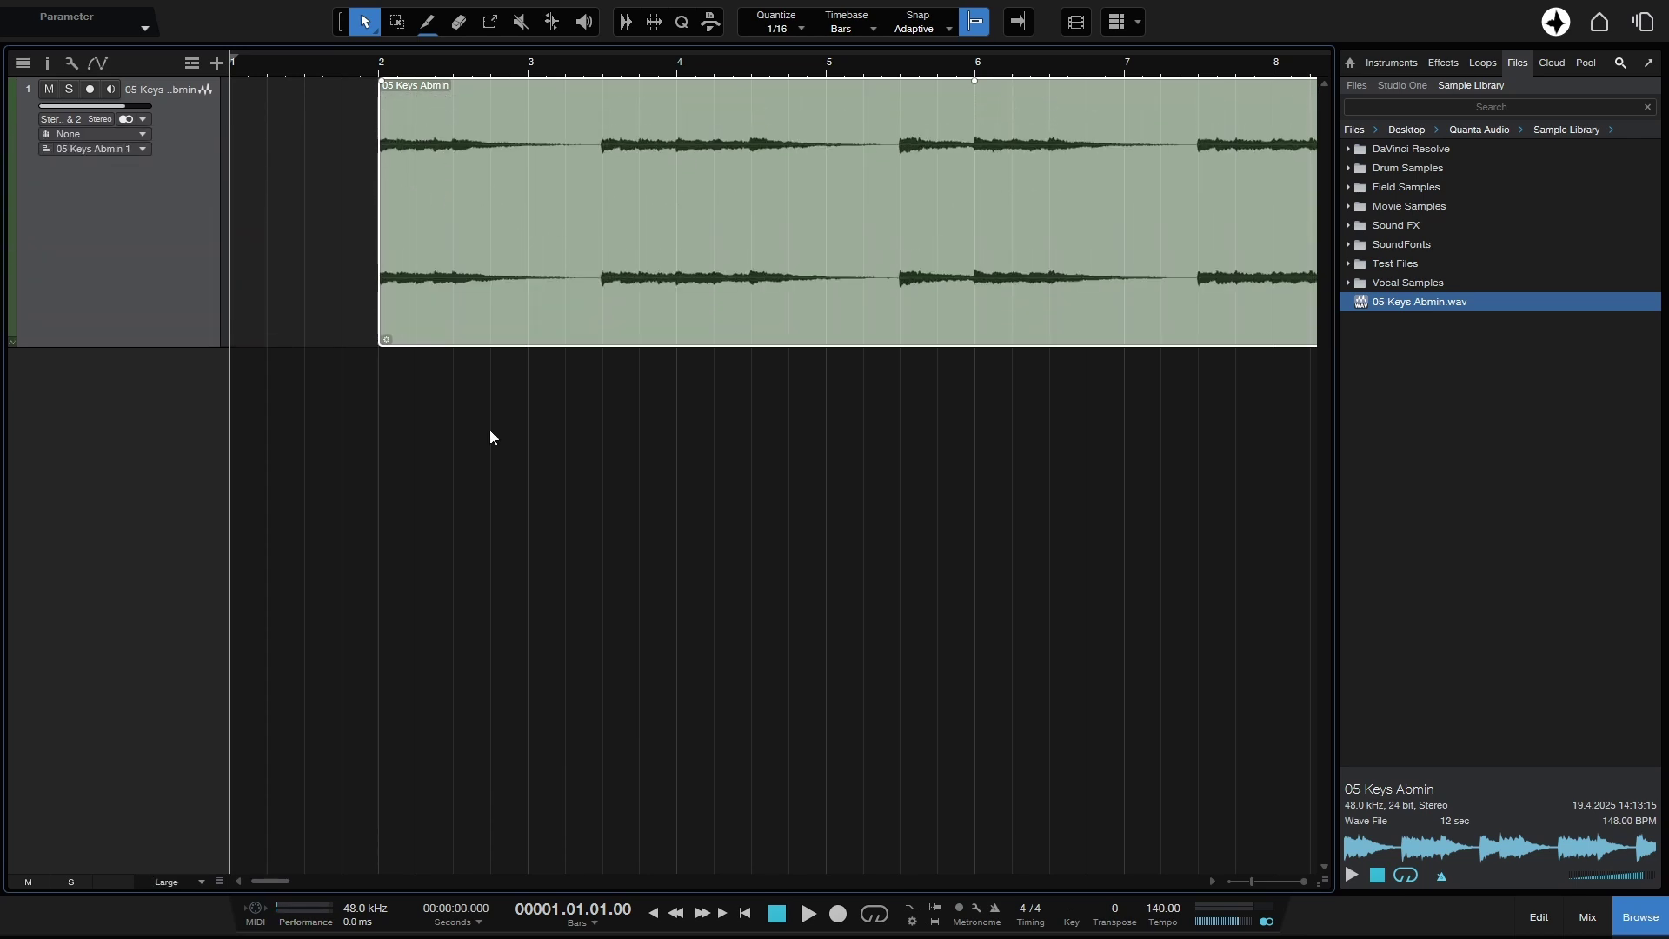
- Hide the browser and show the mixer, dragging its divider up for more height
{"action": "left_click", "coordinate": [551, 549]}
{"action": "left_click", "coordinate": [1640, 916]}
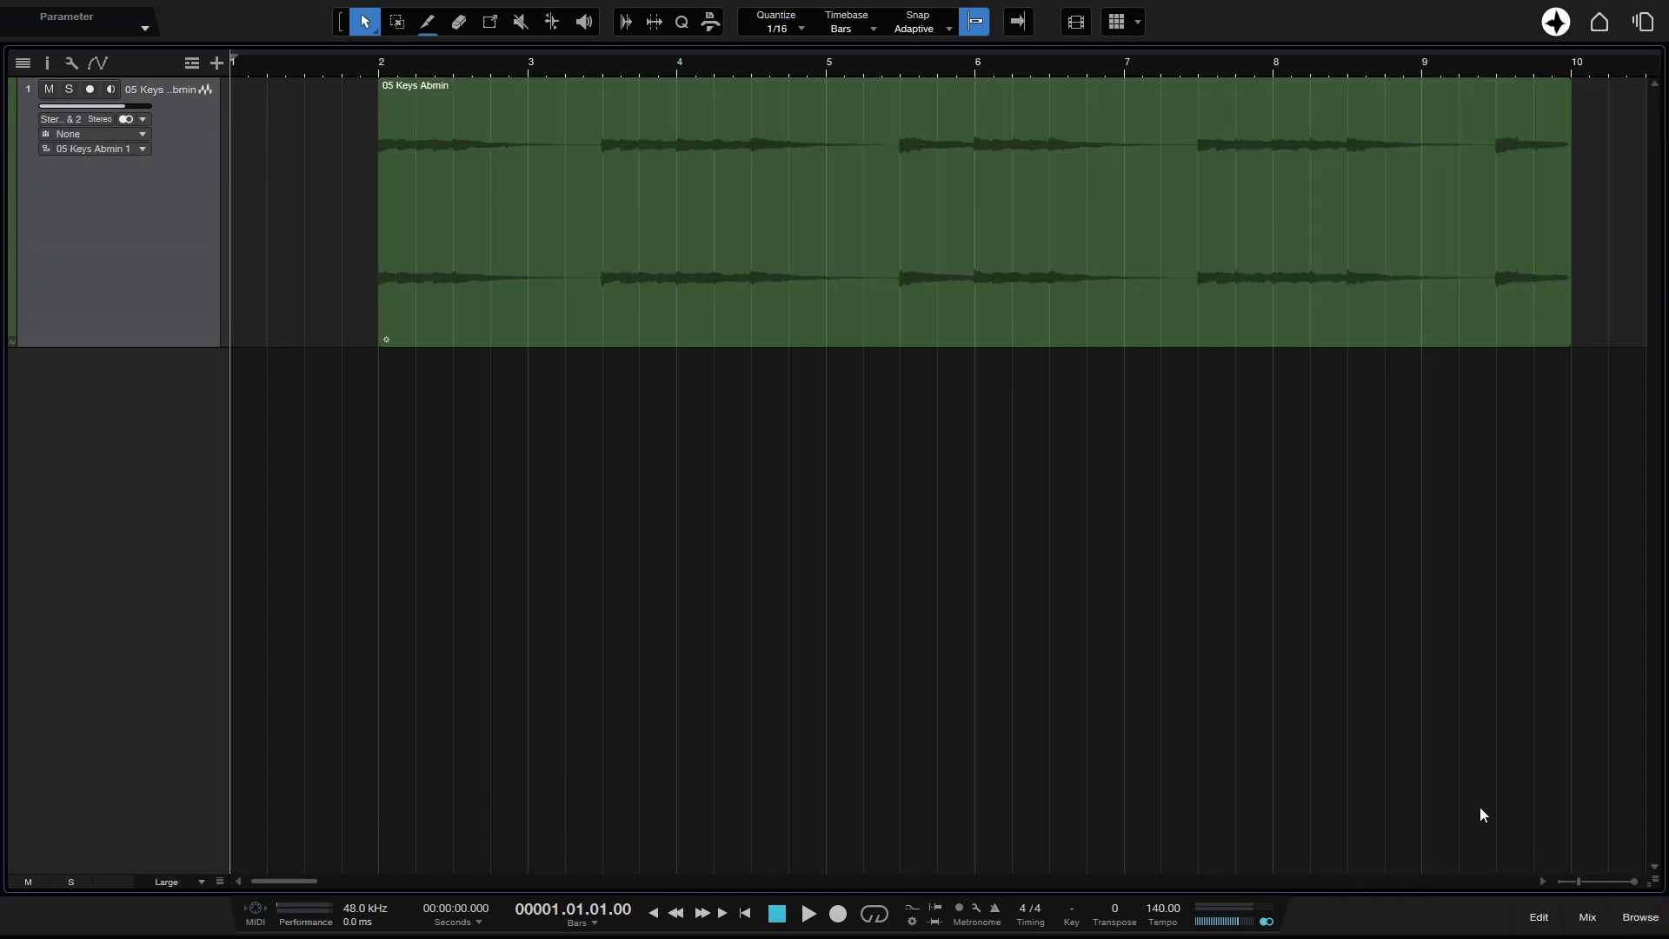
{"action": "left_click", "coordinate": [1587, 916]}
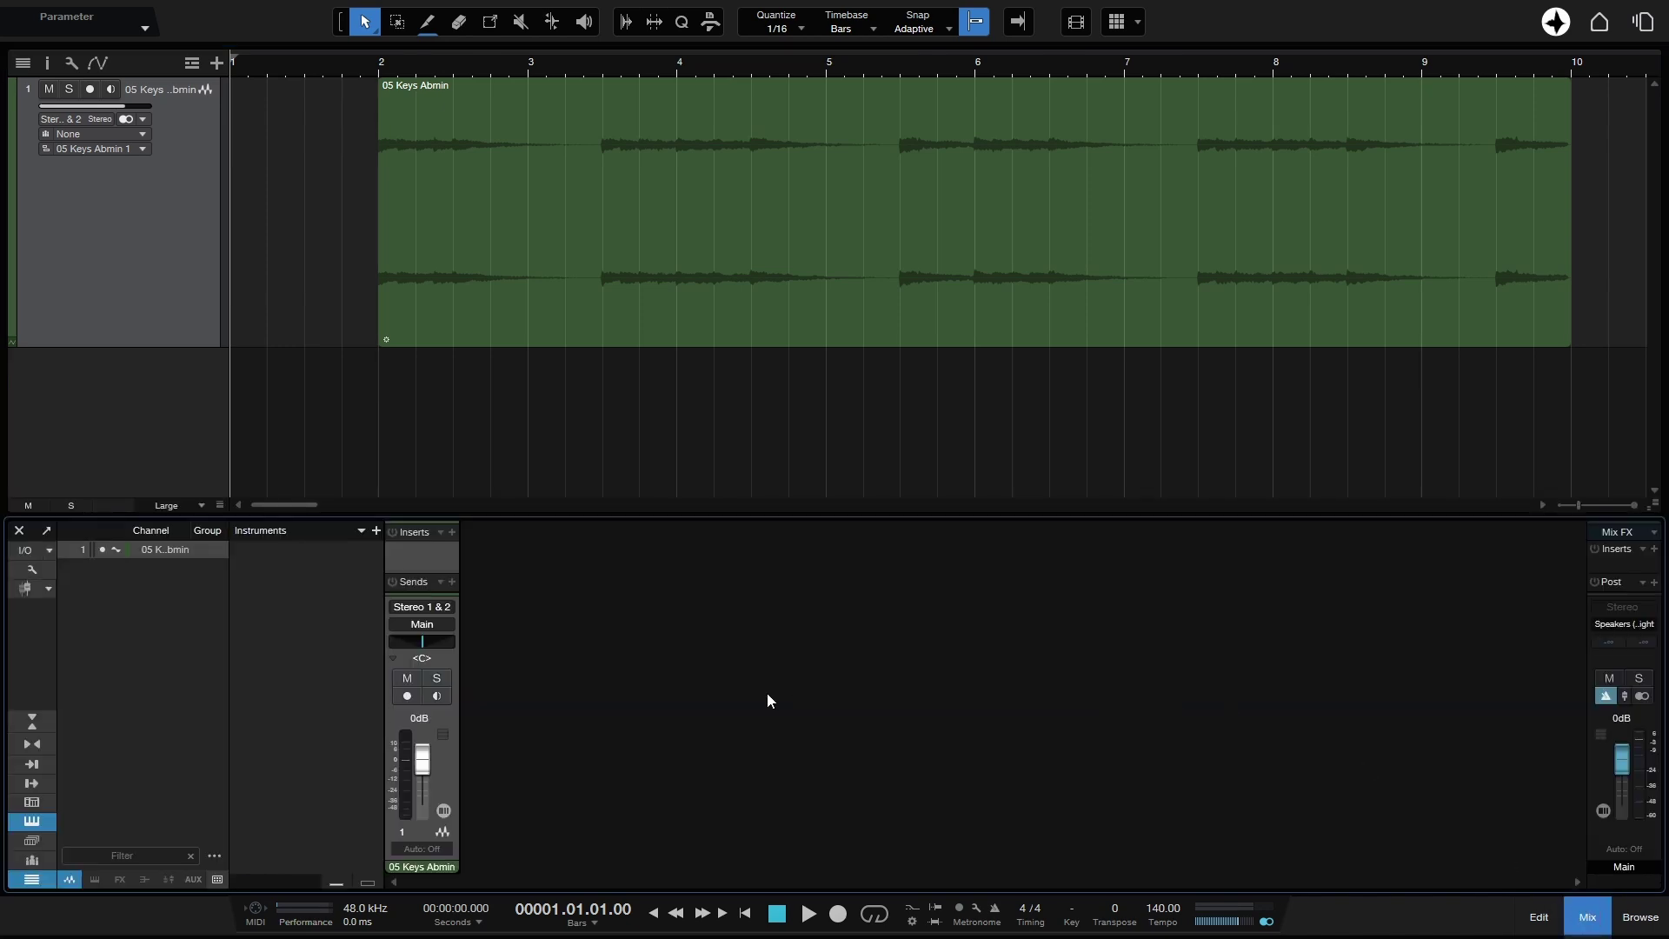
{"action": "left_click_drag", "start_coordinate": [667, 517], "coordinate": [656, 412]}
- Make the channel's insert area taller and open its FX chain list at My Presets
{"action": "left_click_drag", "start_coordinate": [414, 520], "coordinate": [414, 553]}
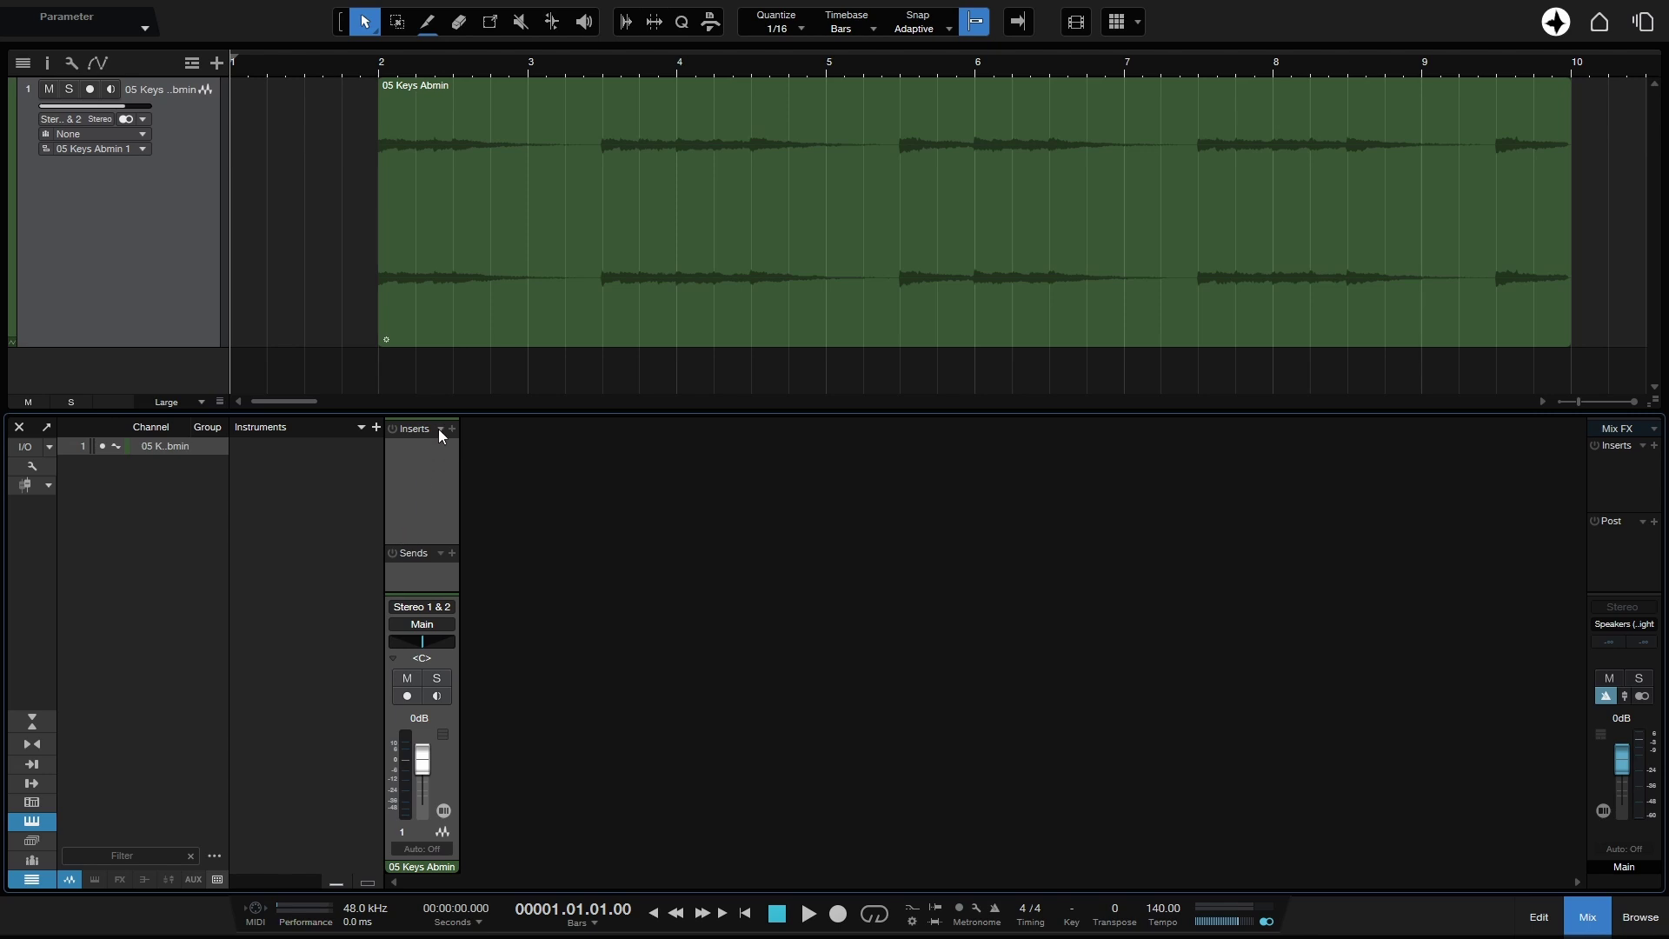
{"action": "left_click", "coordinate": [438, 429]}
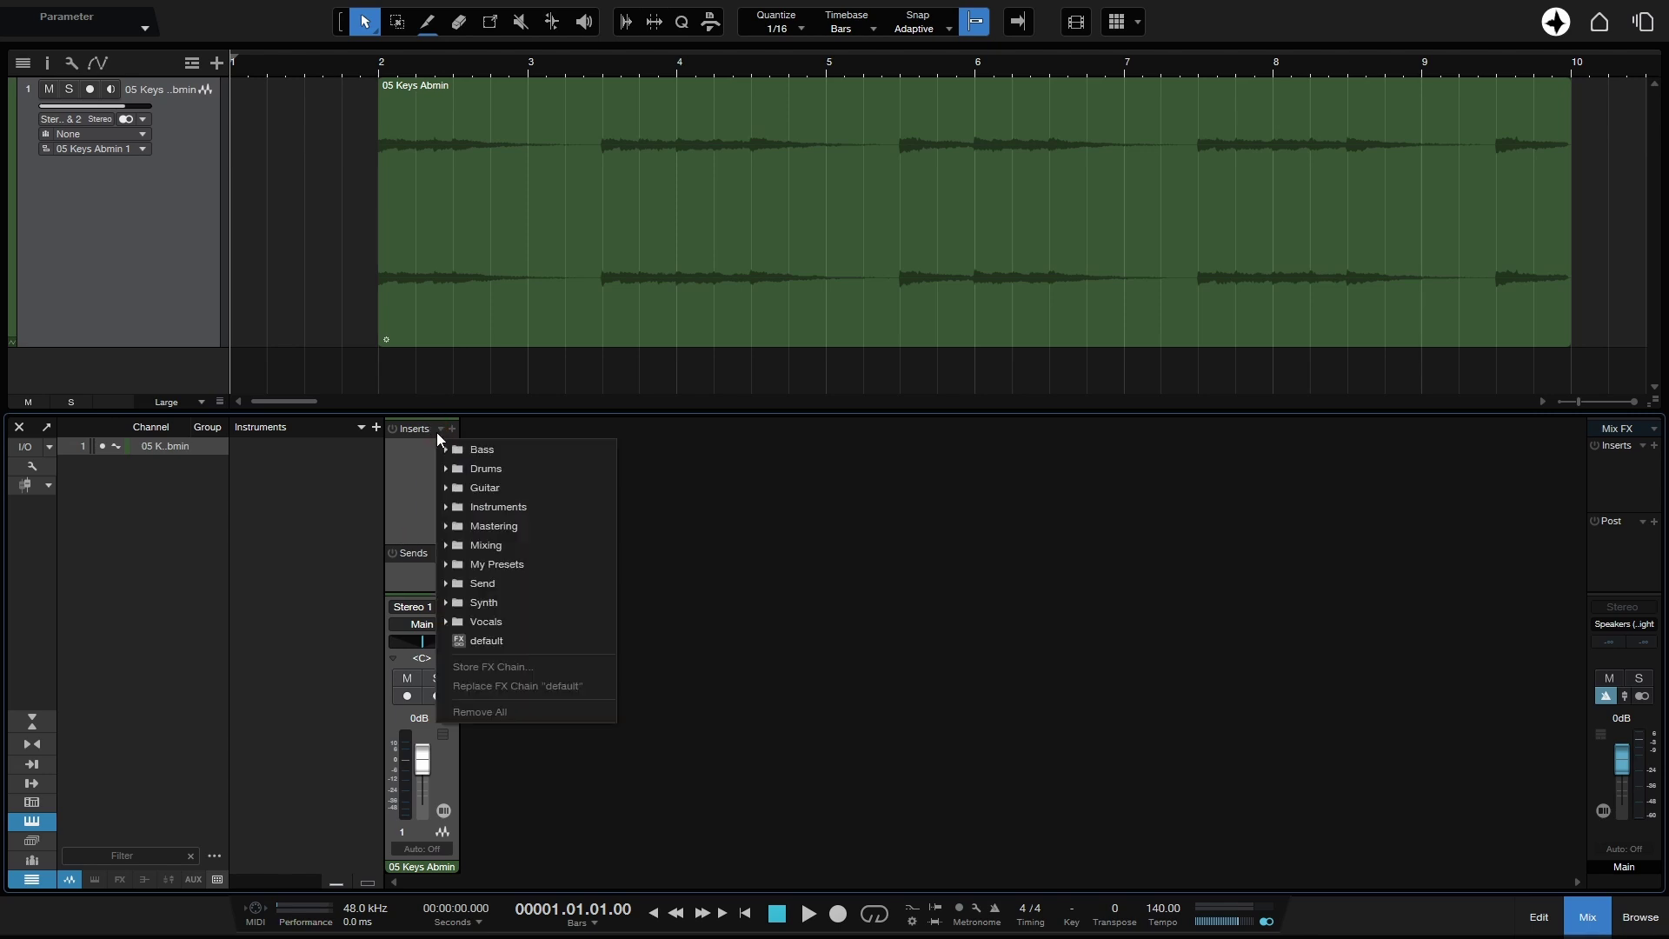
{"action": "left_click", "coordinate": [517, 566]}
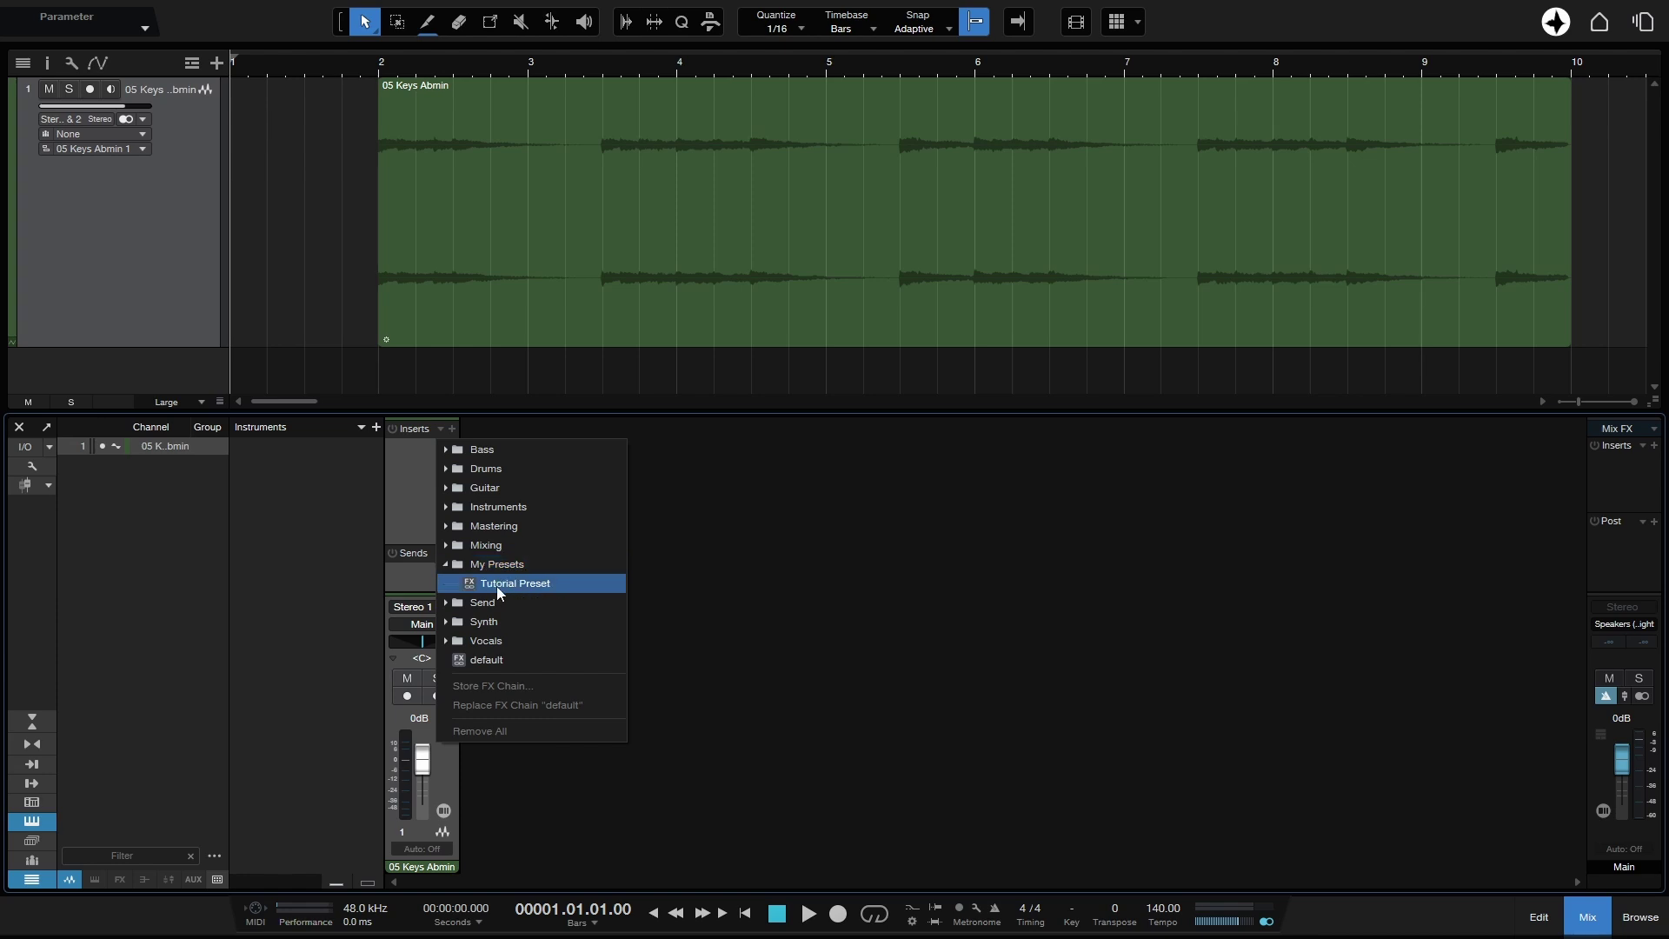
- Load Tutorial Preset onto the keys channel, reviewing the Pro EQ, Analog Delay and SparkVerb editors
{"action": "left_click", "coordinate": [521, 584]}
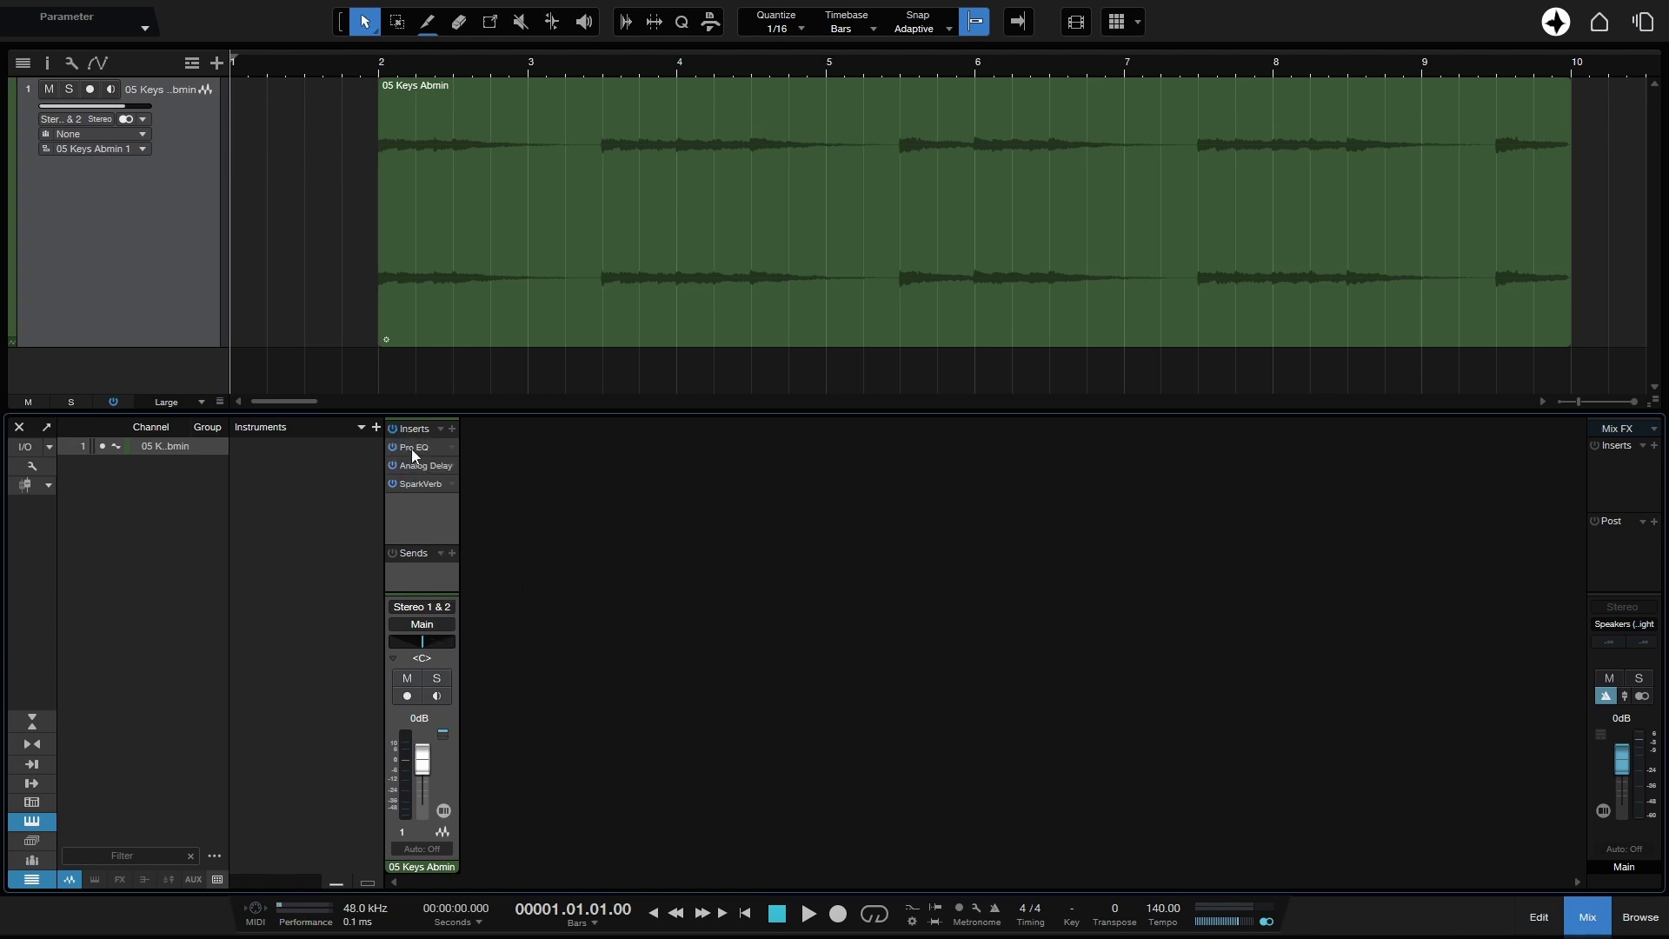
{"action": "double_click", "coordinate": [412, 449]}
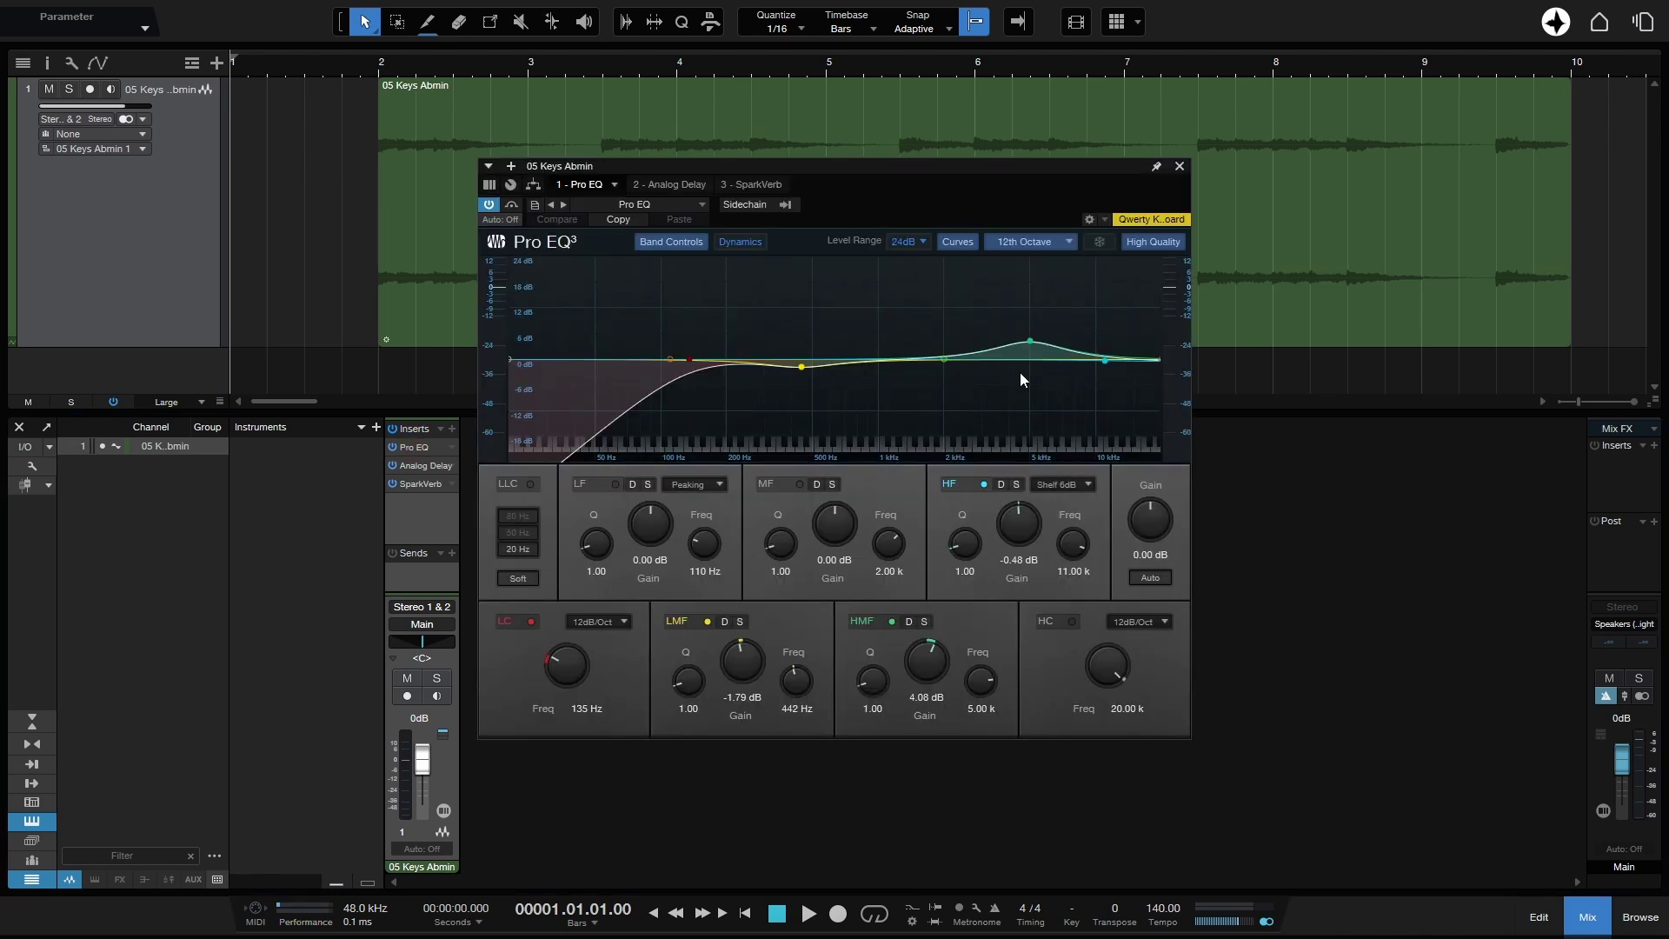
{"action": "left_click", "coordinate": [669, 184]}
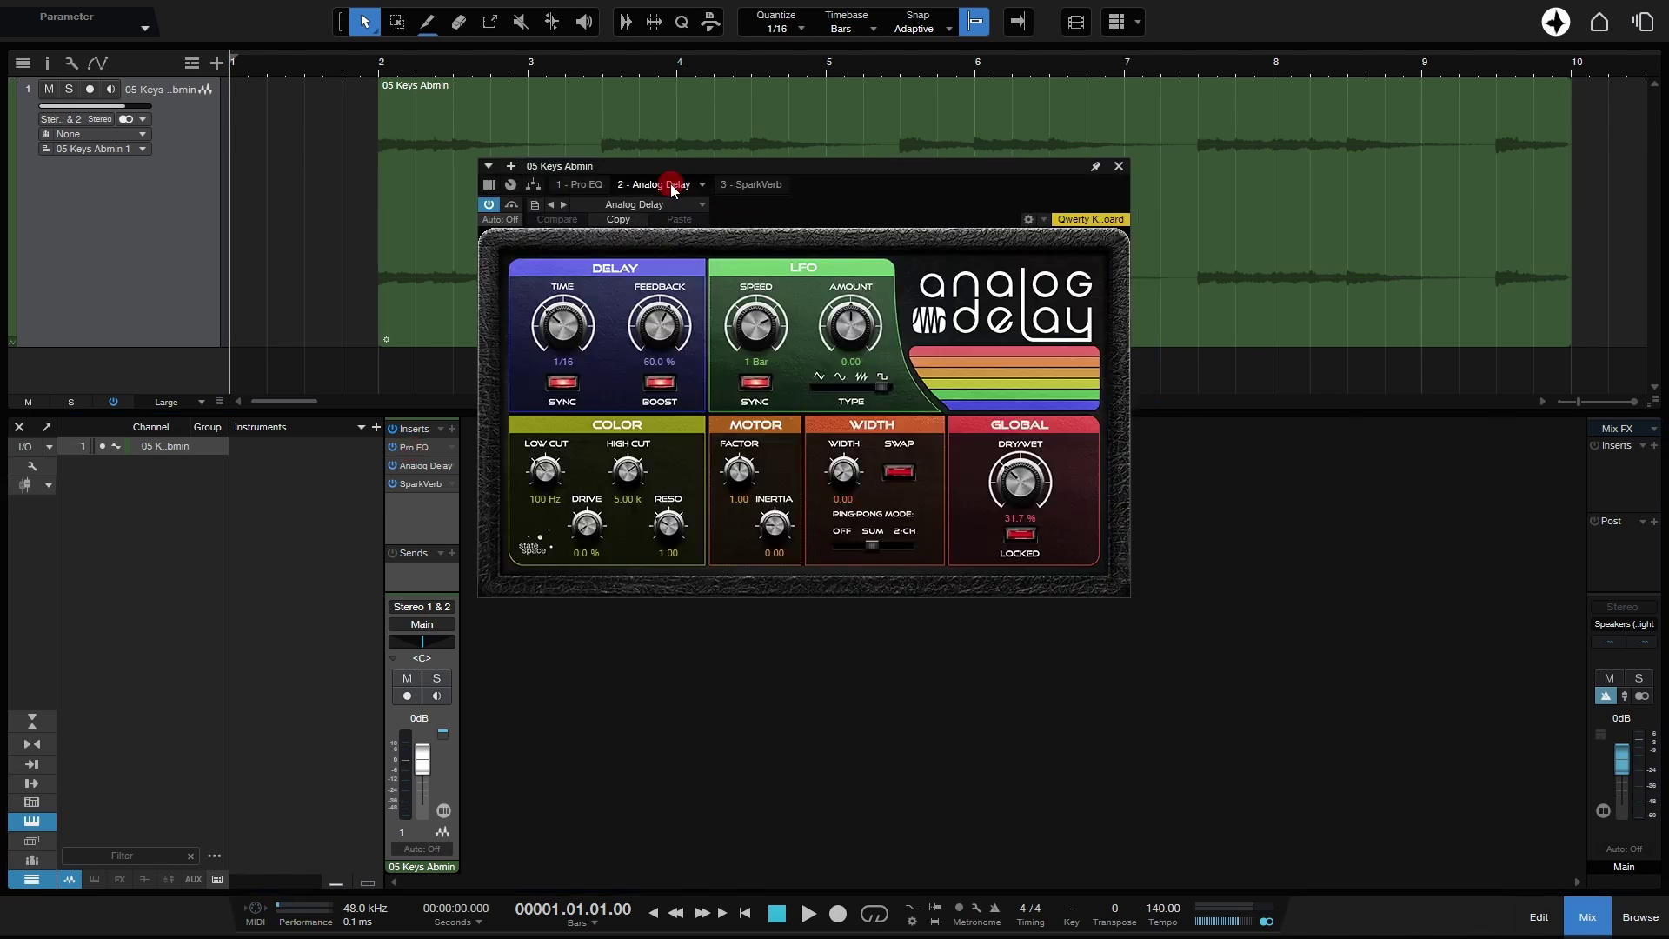
{"action": "left_click", "coordinate": [758, 184]}
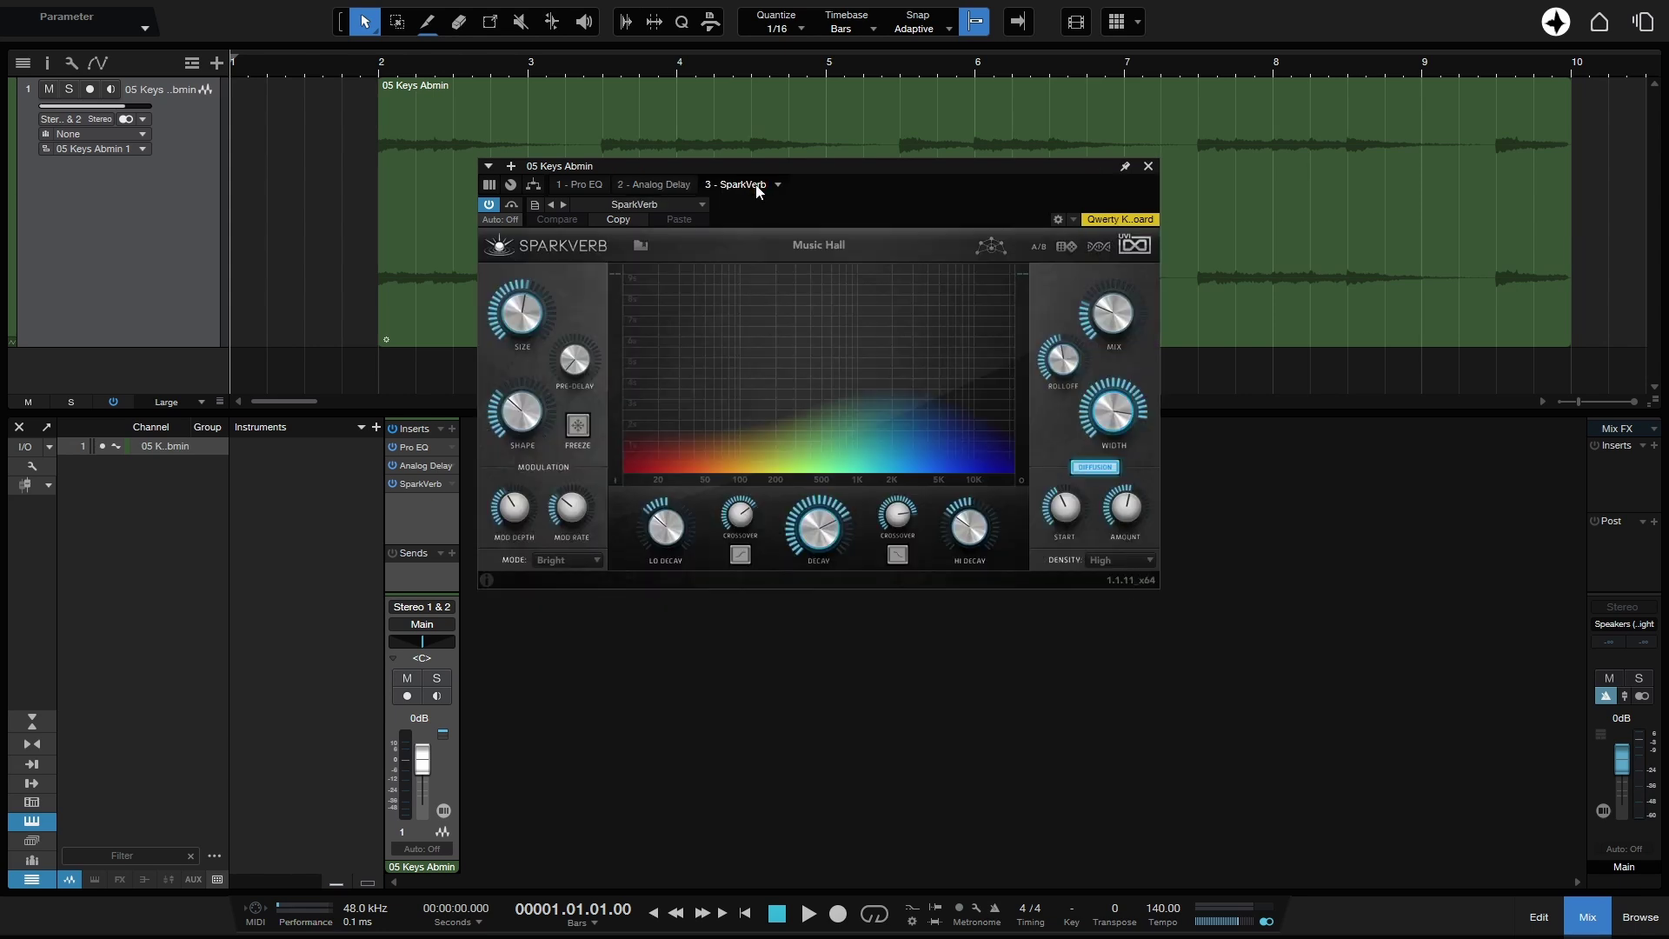
{"action": "left_click", "coordinate": [1147, 166]}
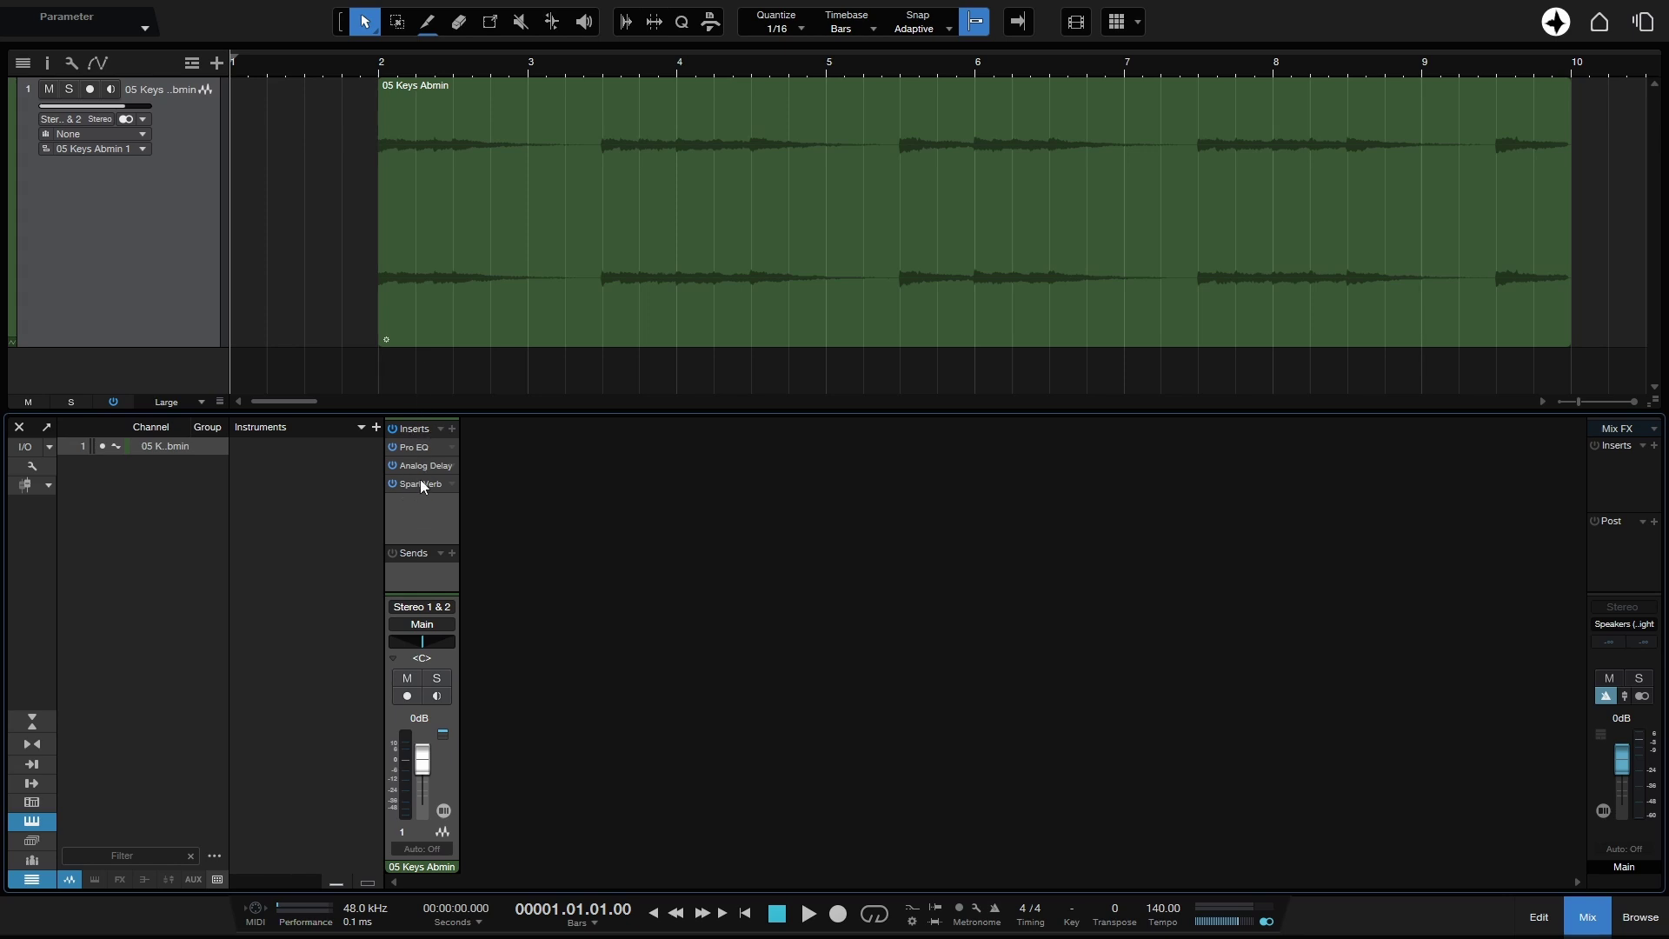
{"action": "left_click", "coordinate": [986, 317]}
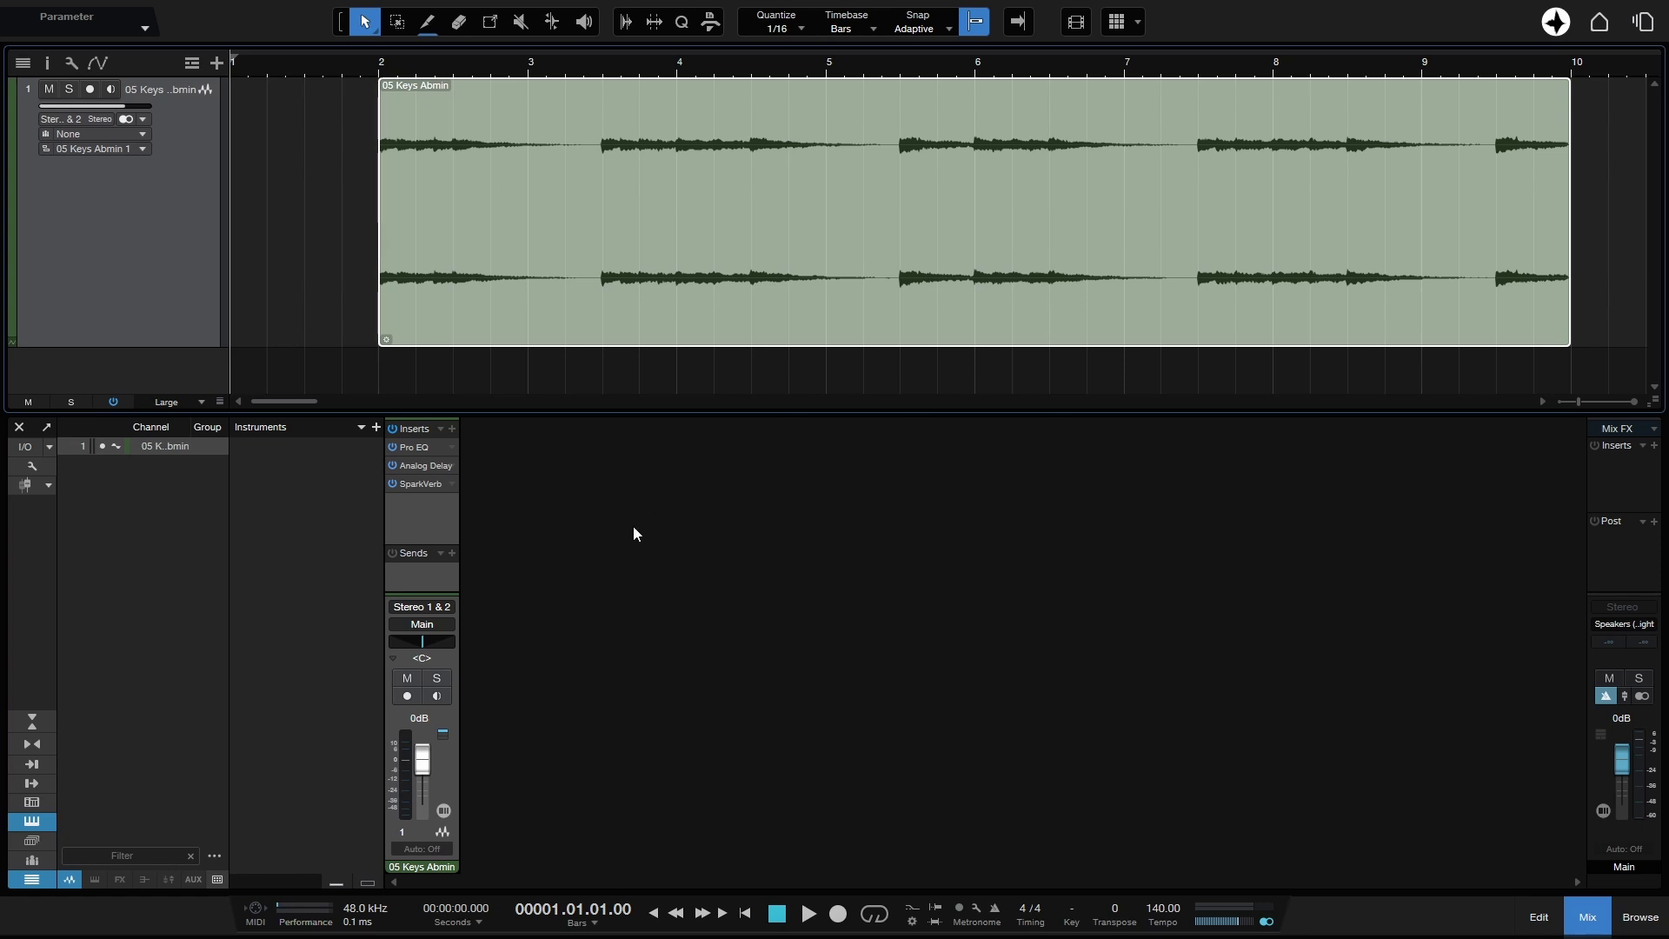
- Drag Tutorial Preset from Effects › FX Chains › My Presets onto the 05 Keys Admin track, then close Pro EQ
{"action": "left_click", "coordinate": [842, 371]}
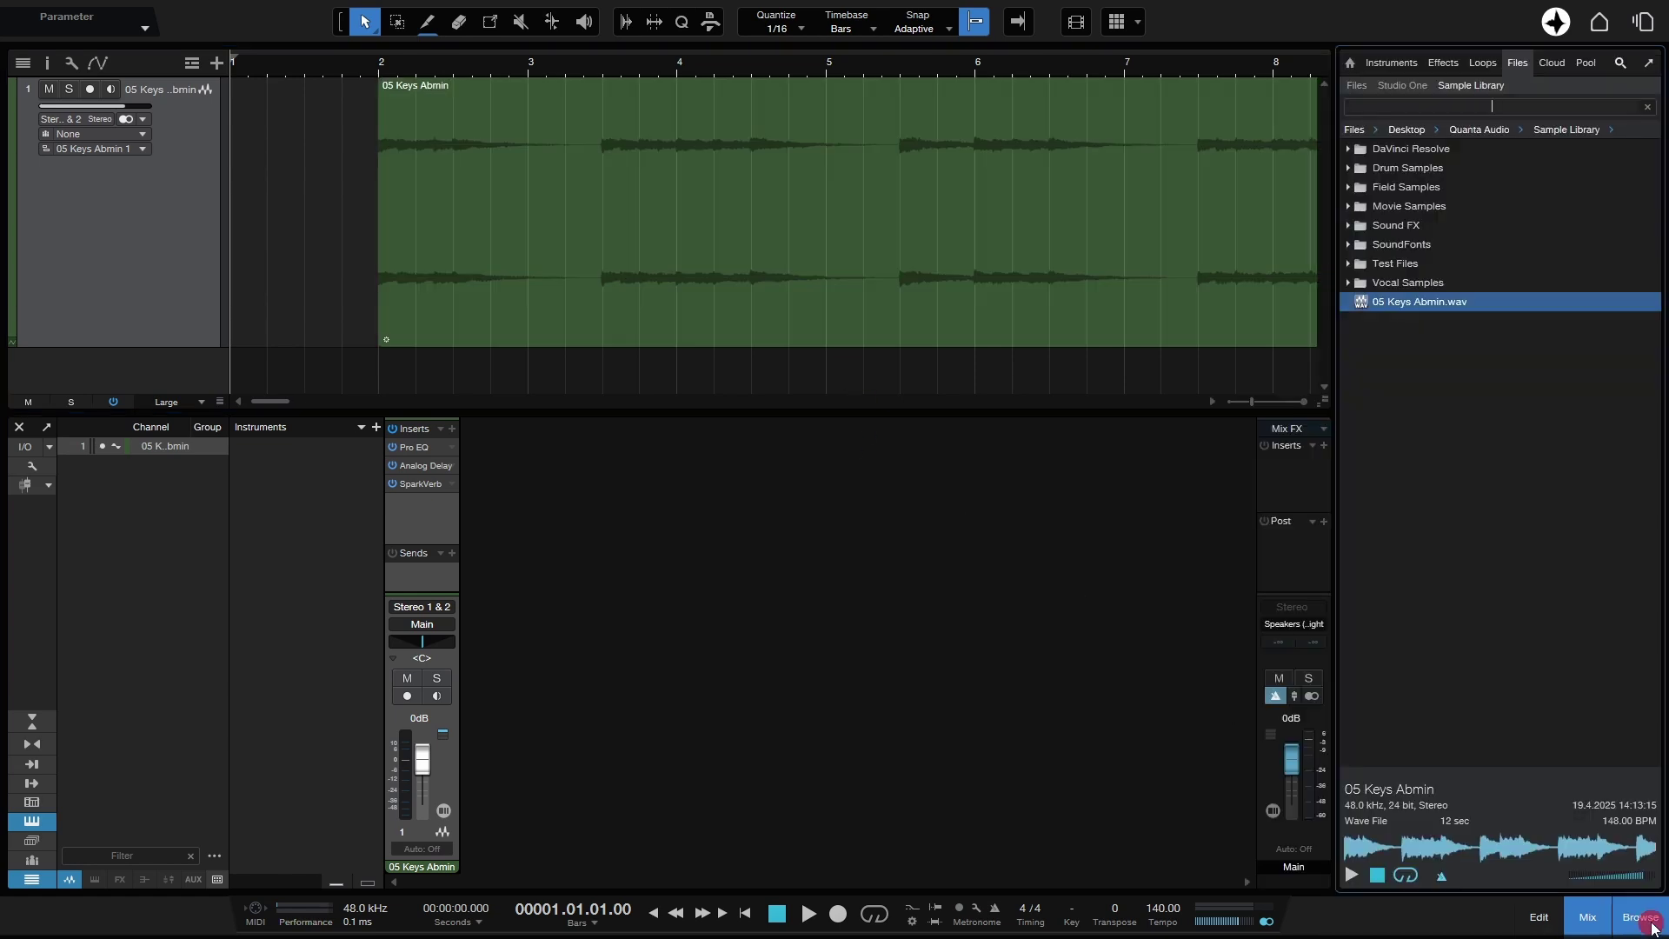
{"action": "left_click", "coordinate": [1442, 65]}
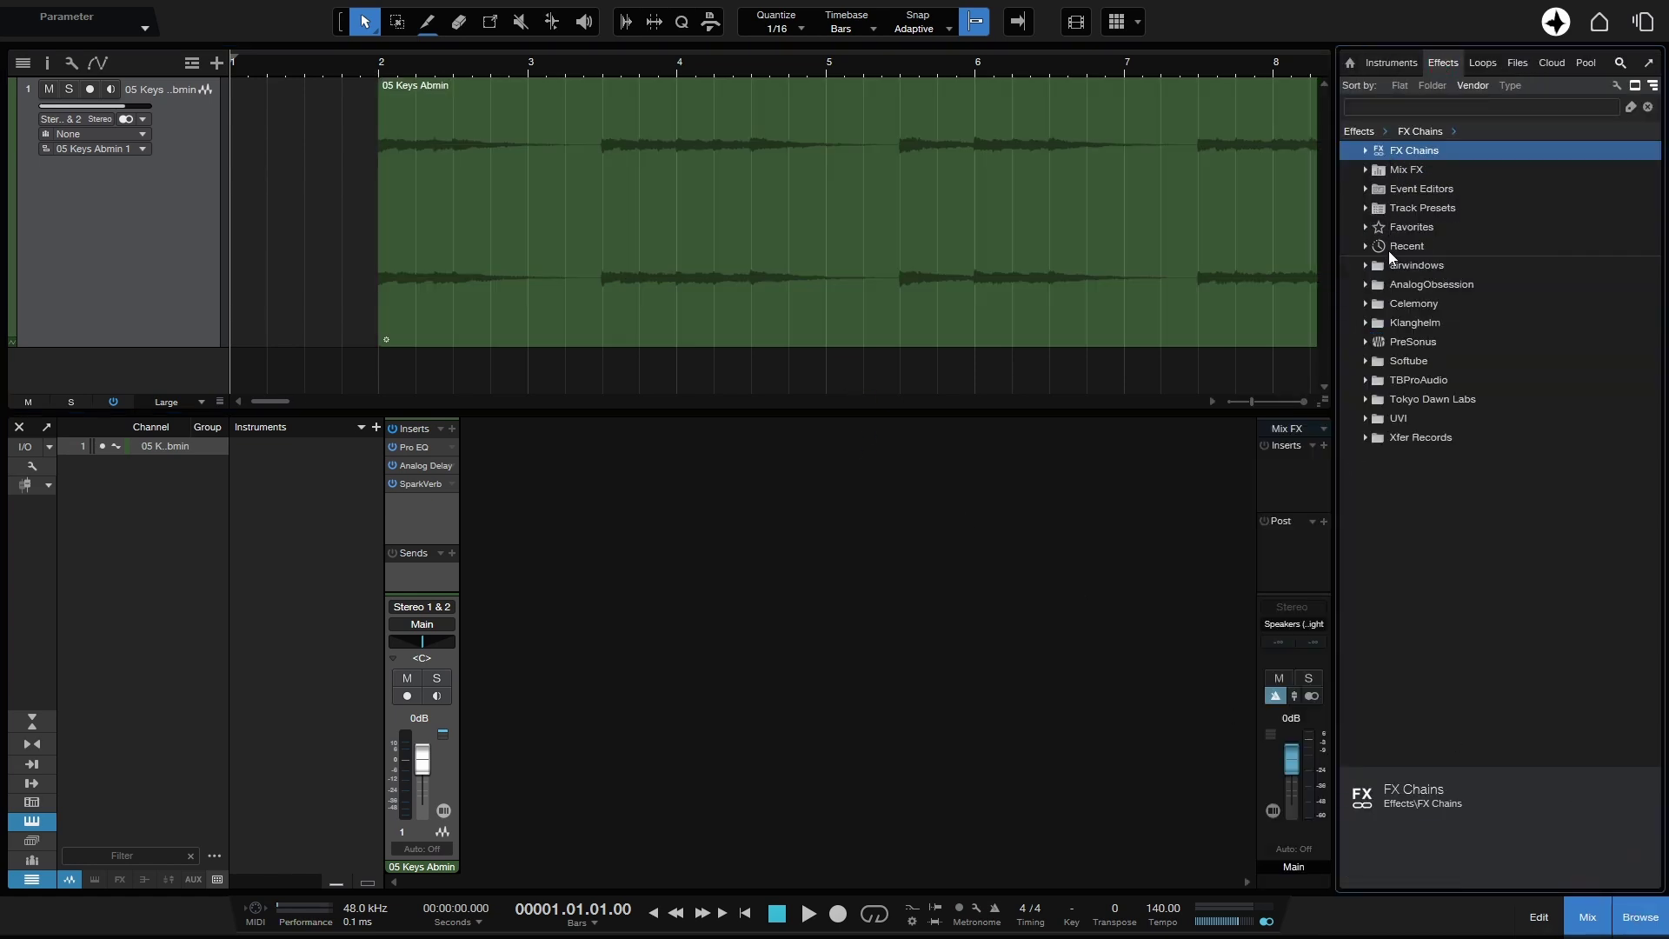
{"action": "left_click", "coordinate": [1365, 152]}
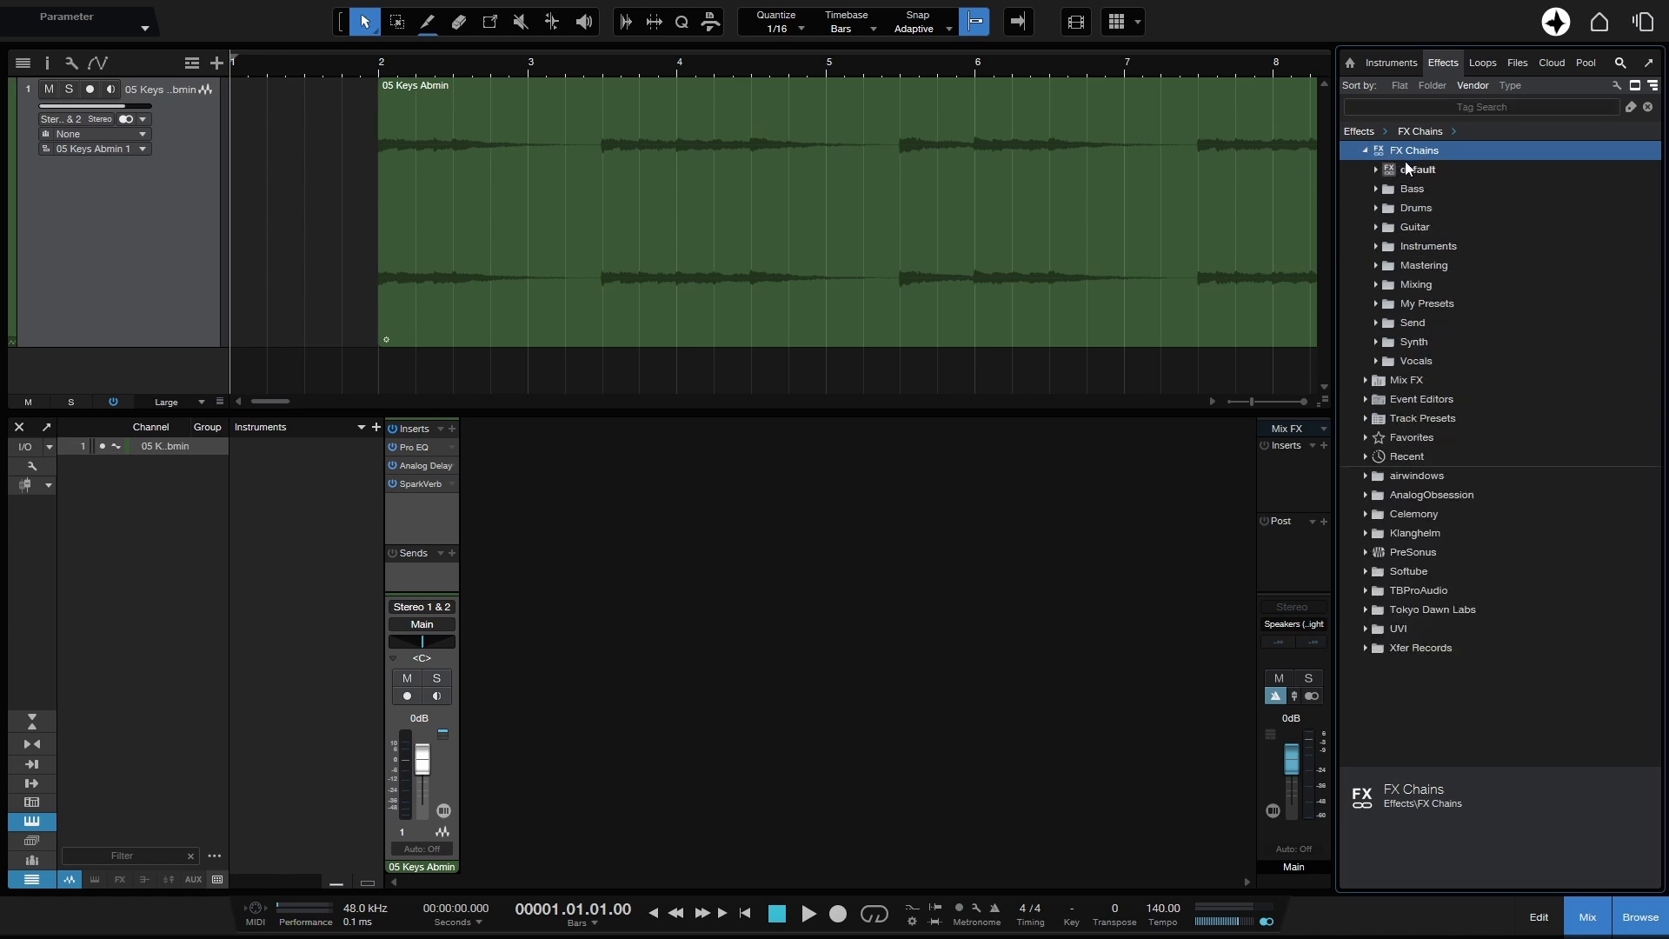
{"action": "left_click", "coordinate": [1374, 305]}
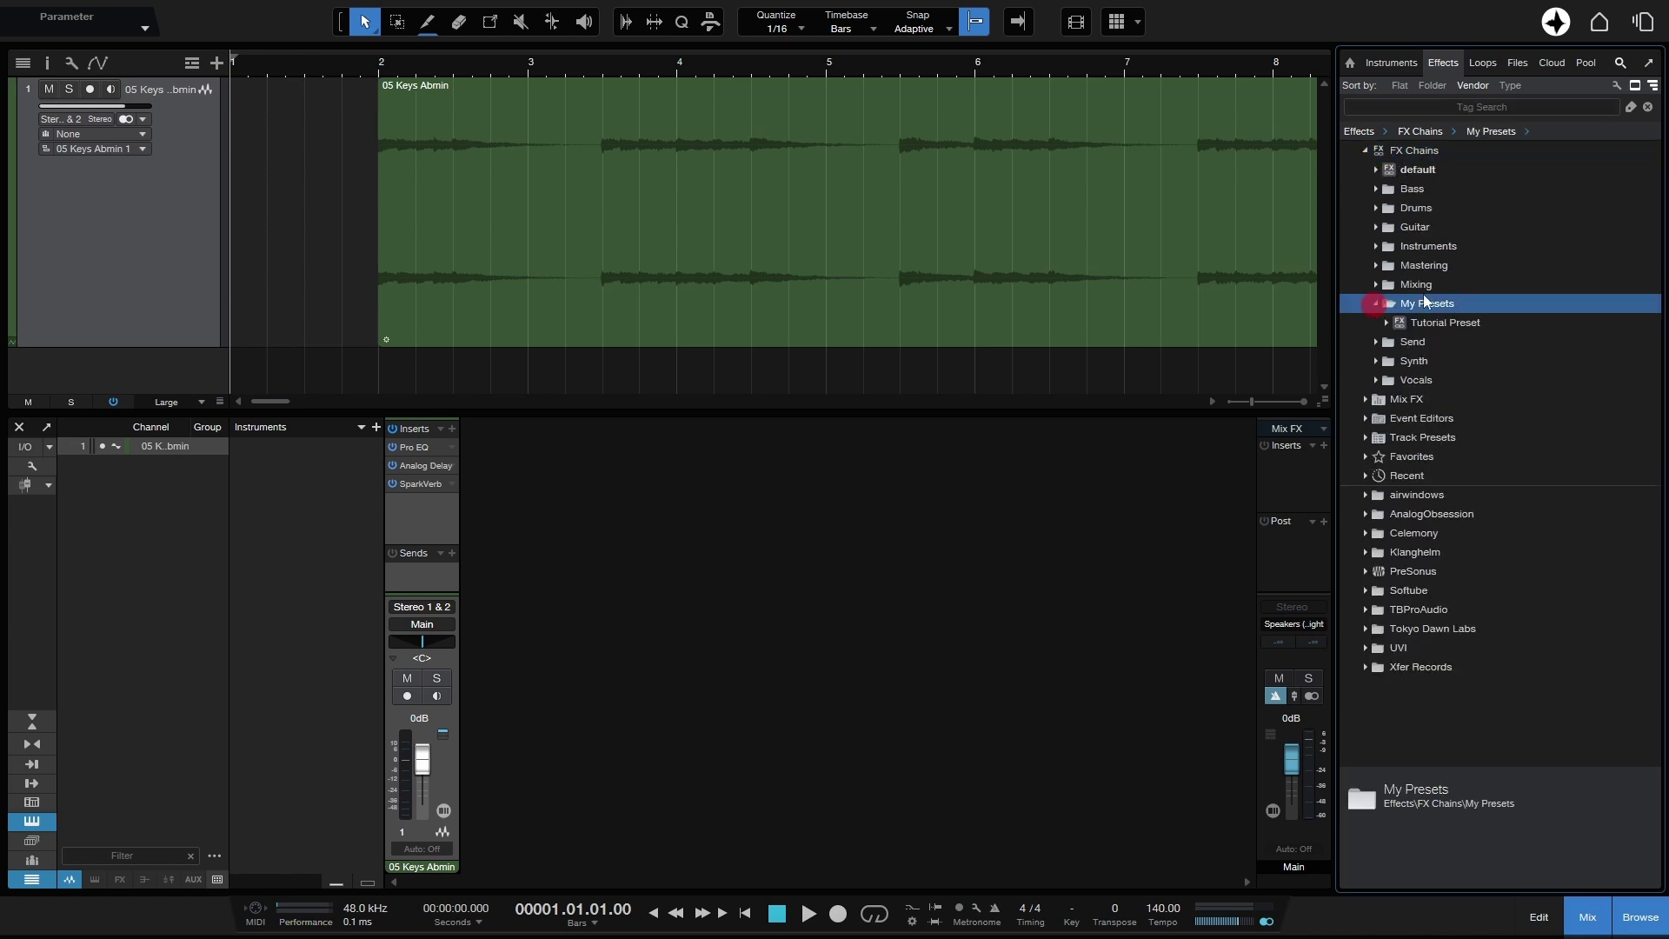
{"action": "left_click_drag", "start_coordinate": [1437, 322], "coordinate": [796, 181]}
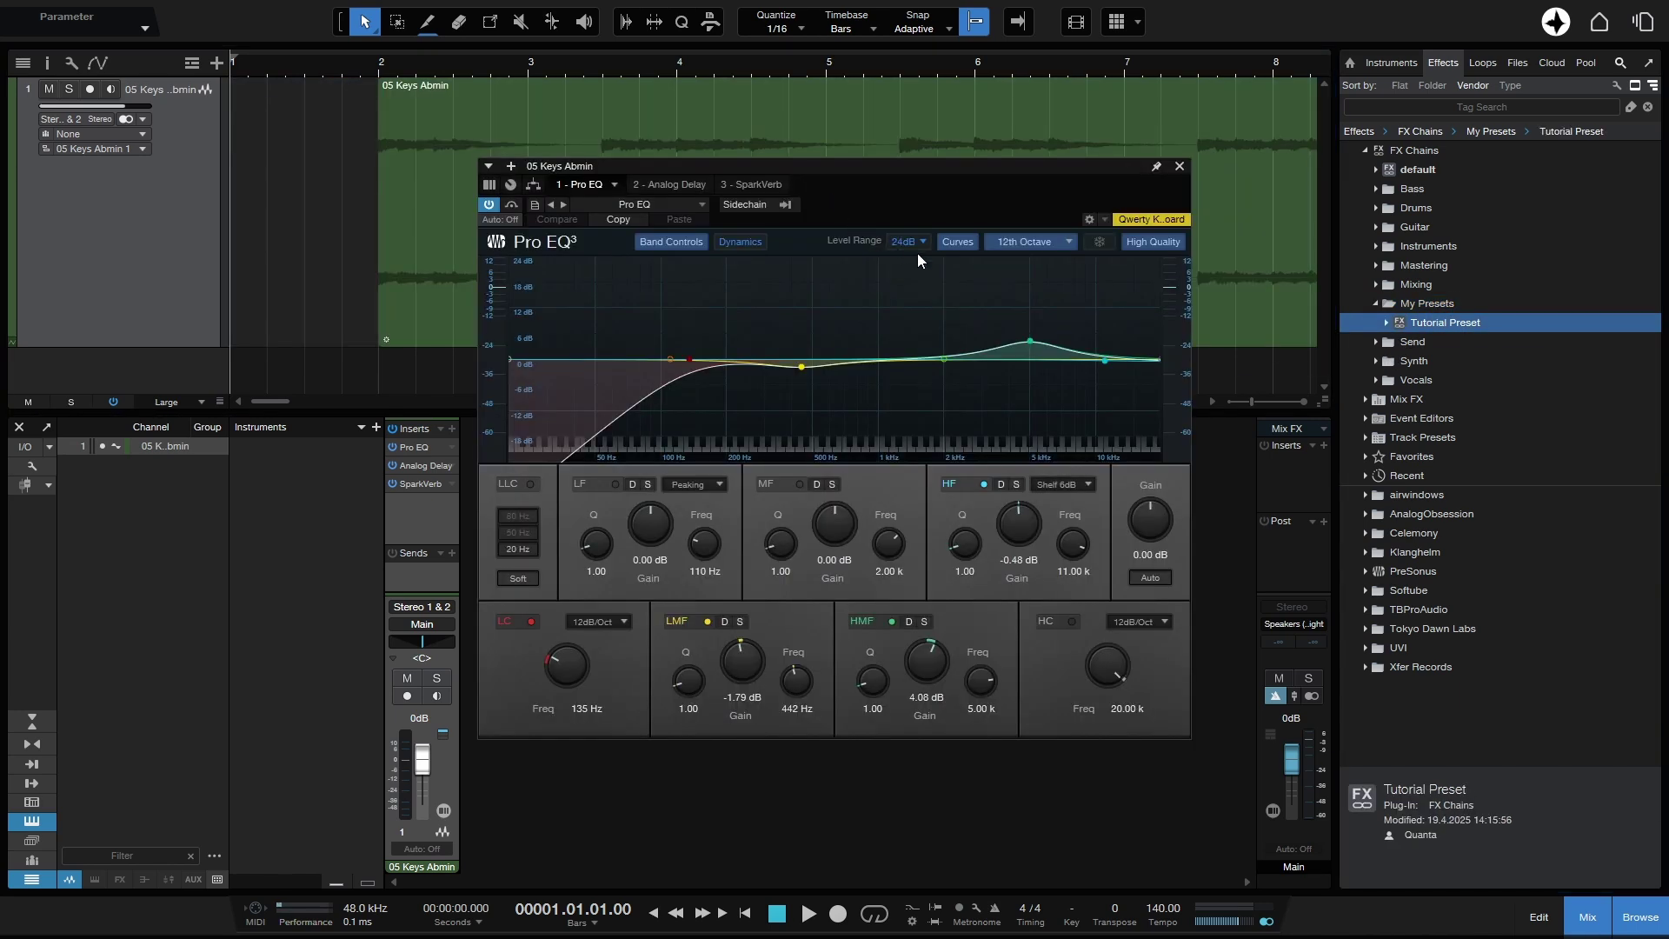
{"action": "left_click", "coordinate": [1178, 166]}
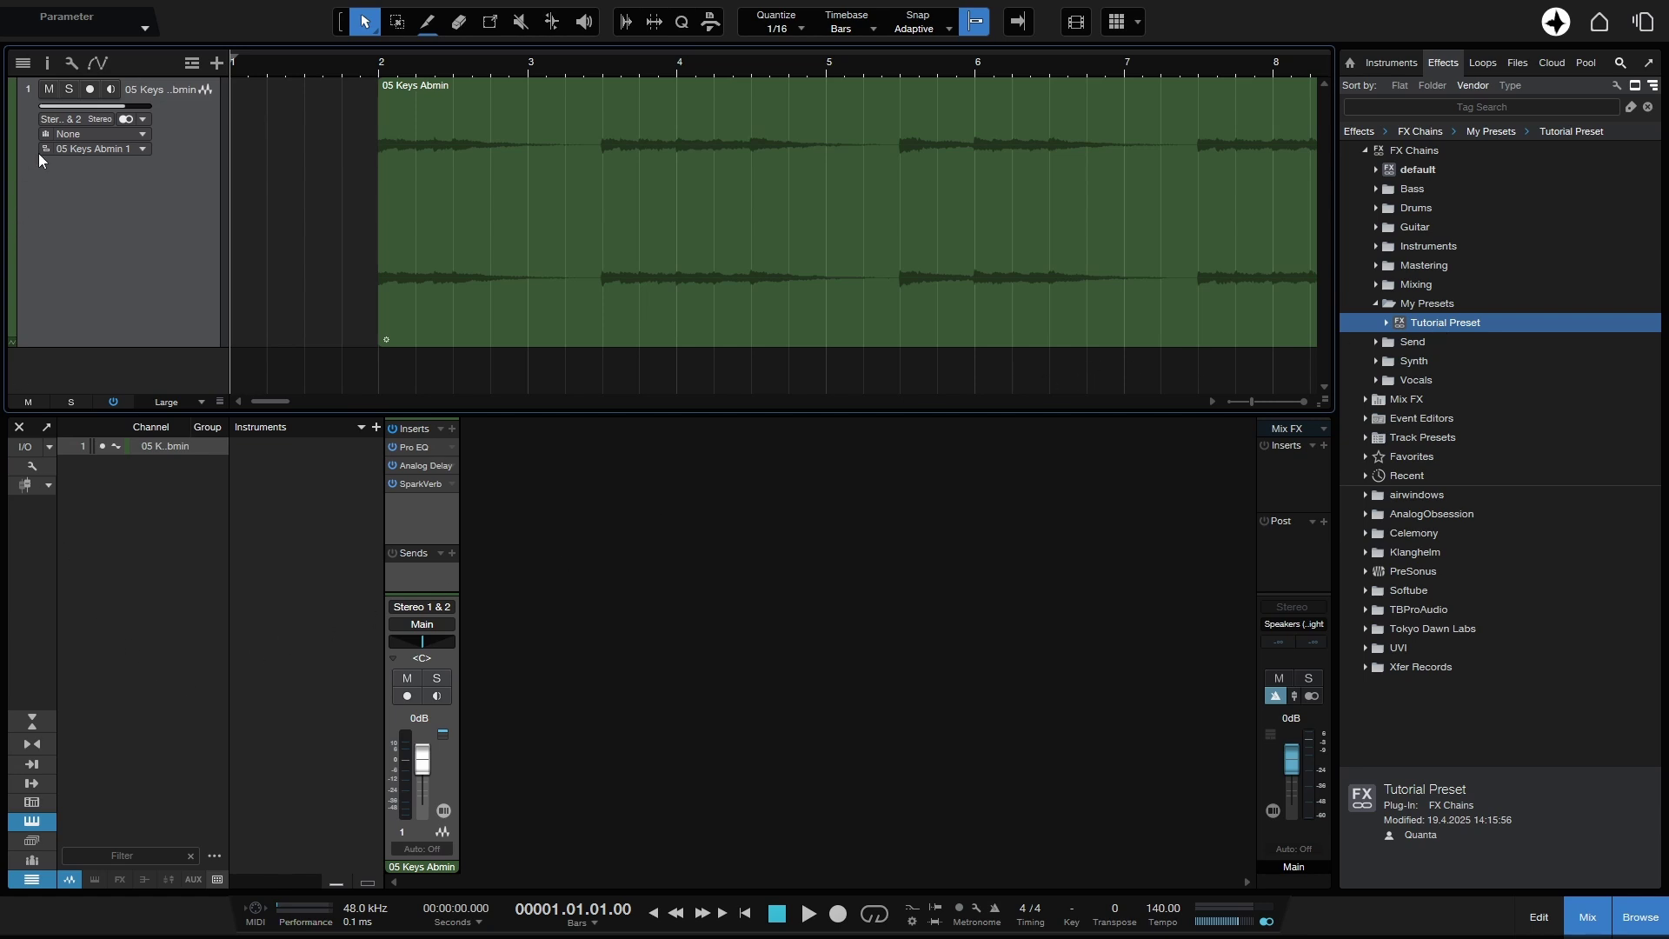
{"action": "left_click", "coordinate": [46, 63]}
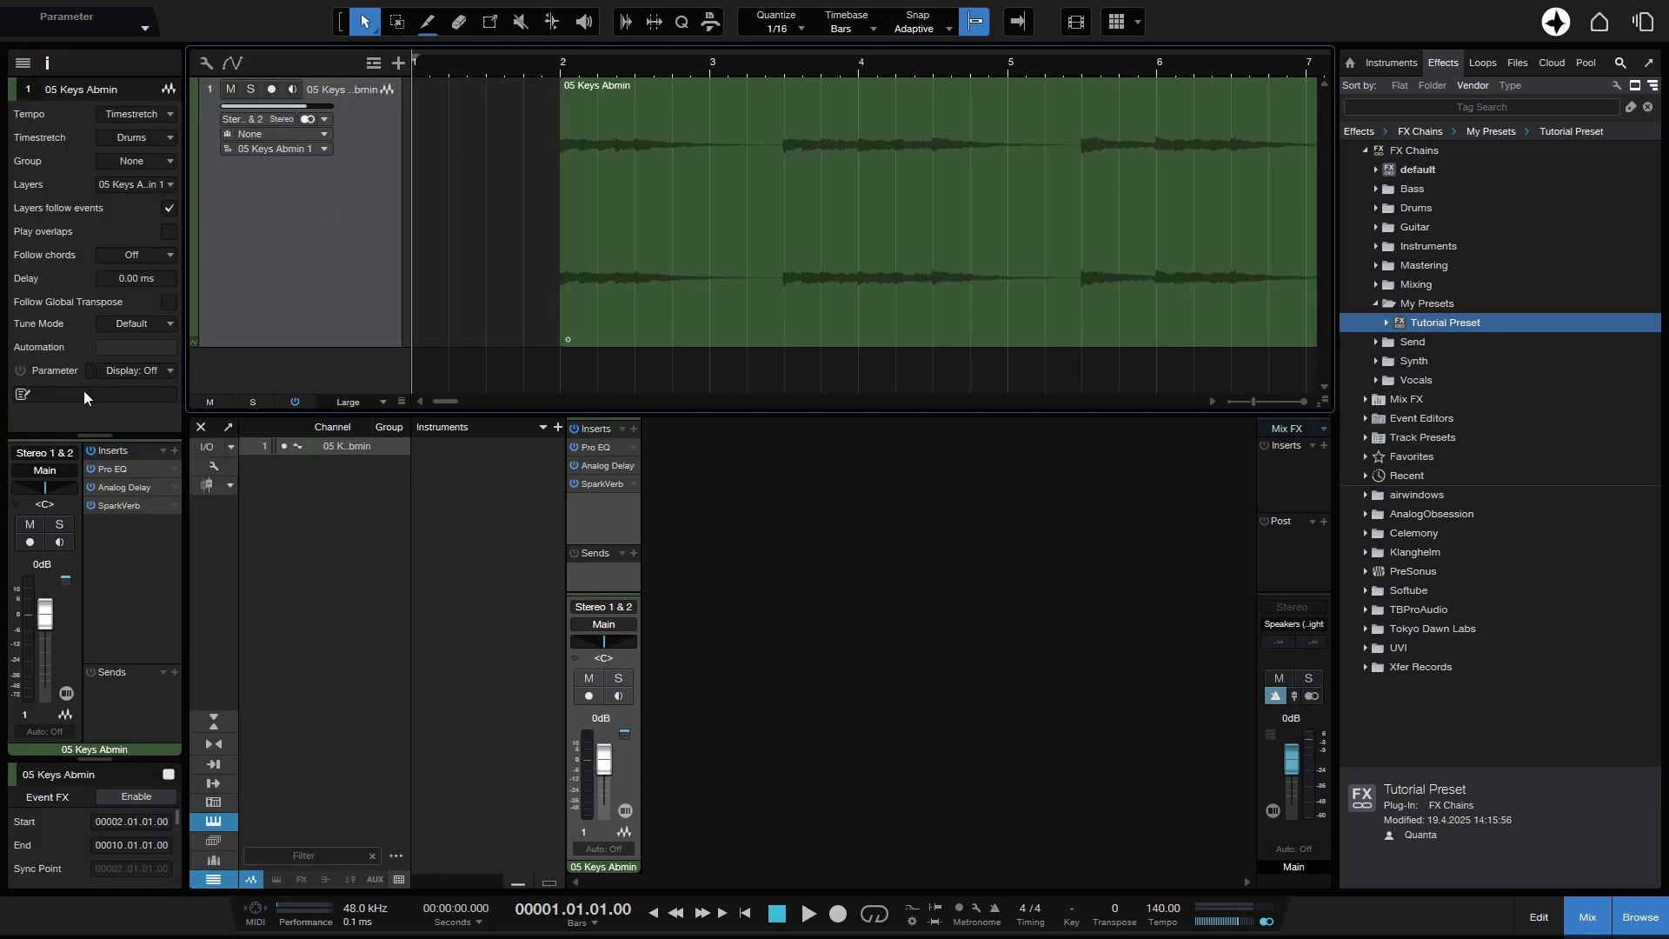
{"action": "left_click", "coordinate": [163, 450]}
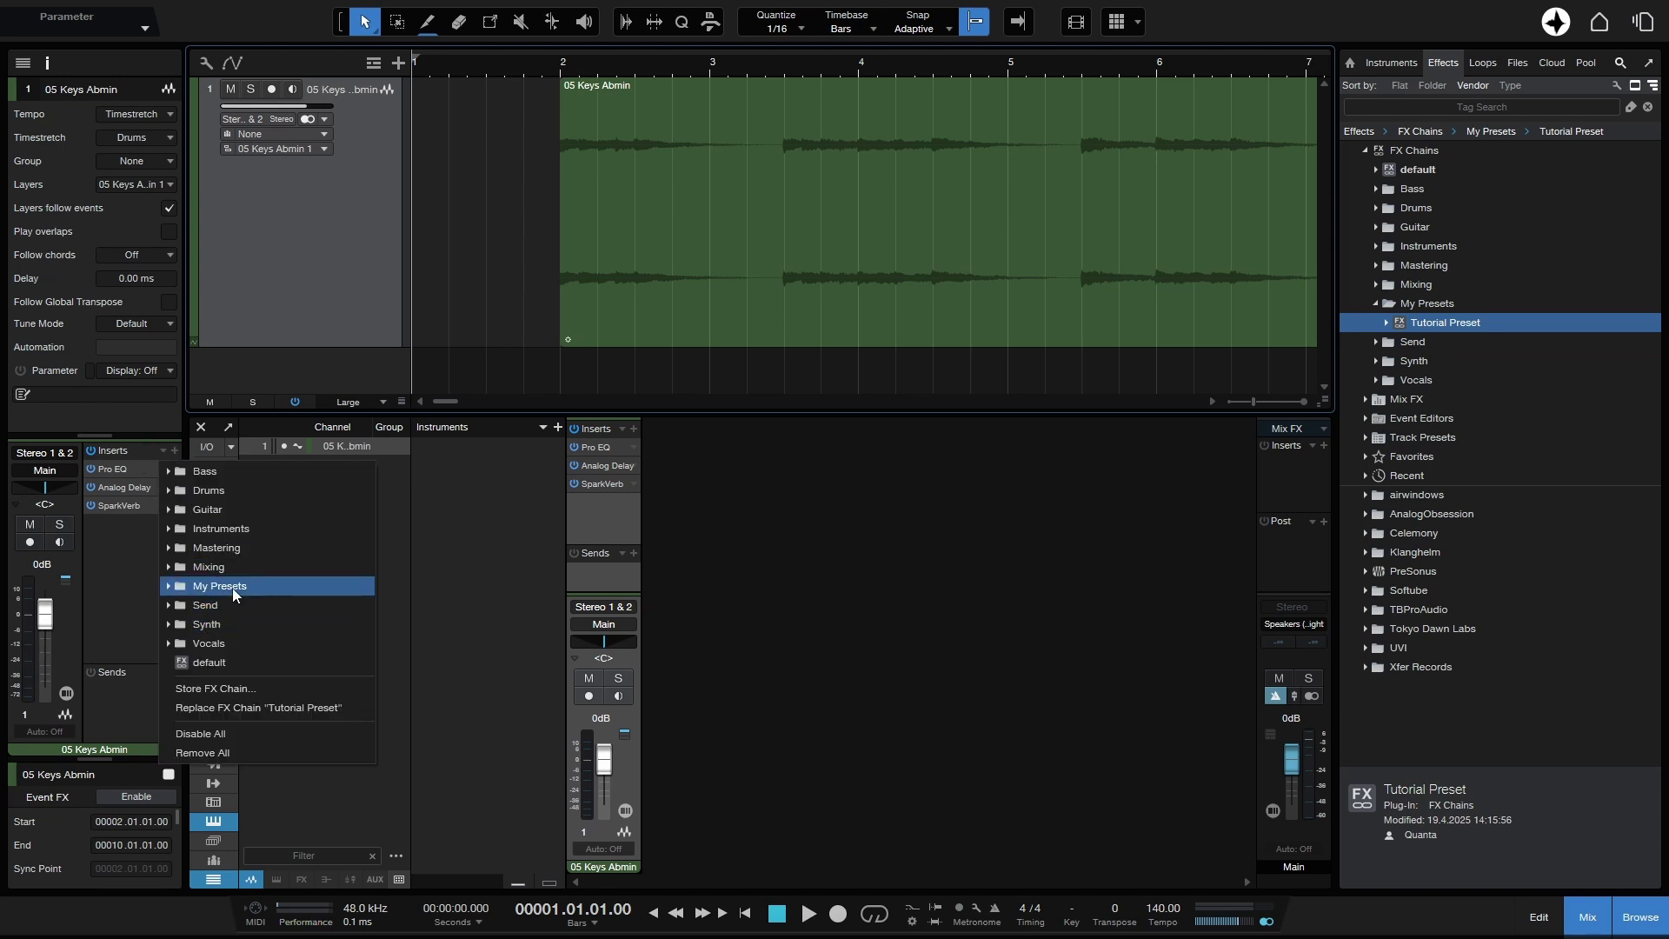
{"action": "left_click", "coordinate": [191, 585]}
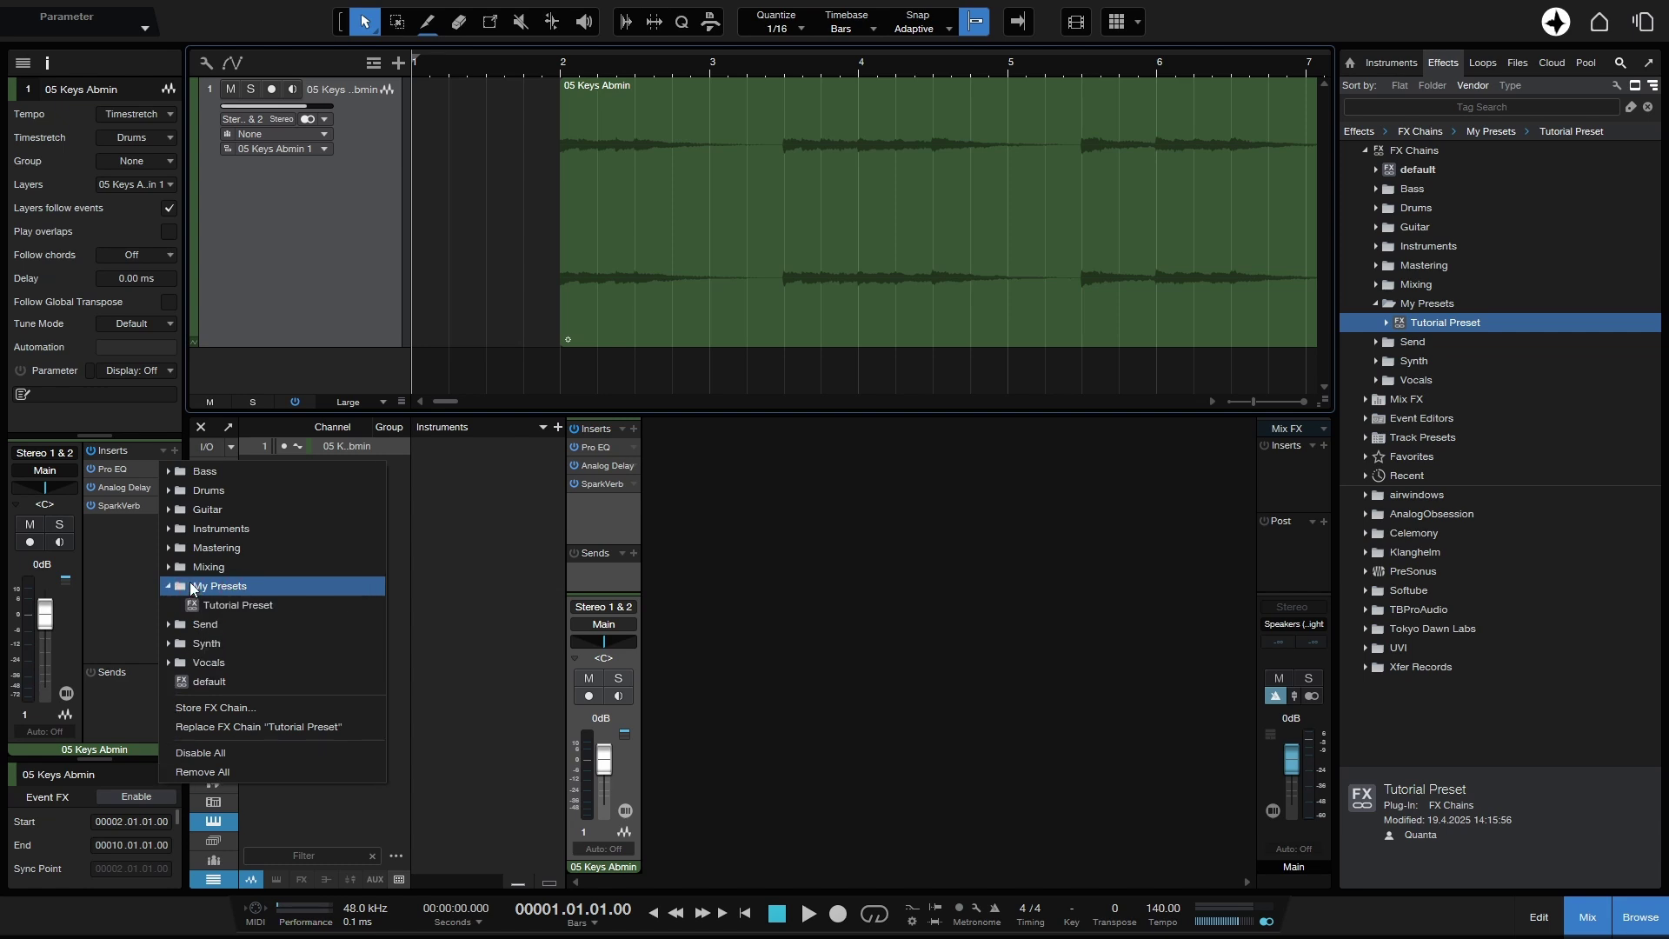
{"action": "left_click", "coordinate": [117, 580]}
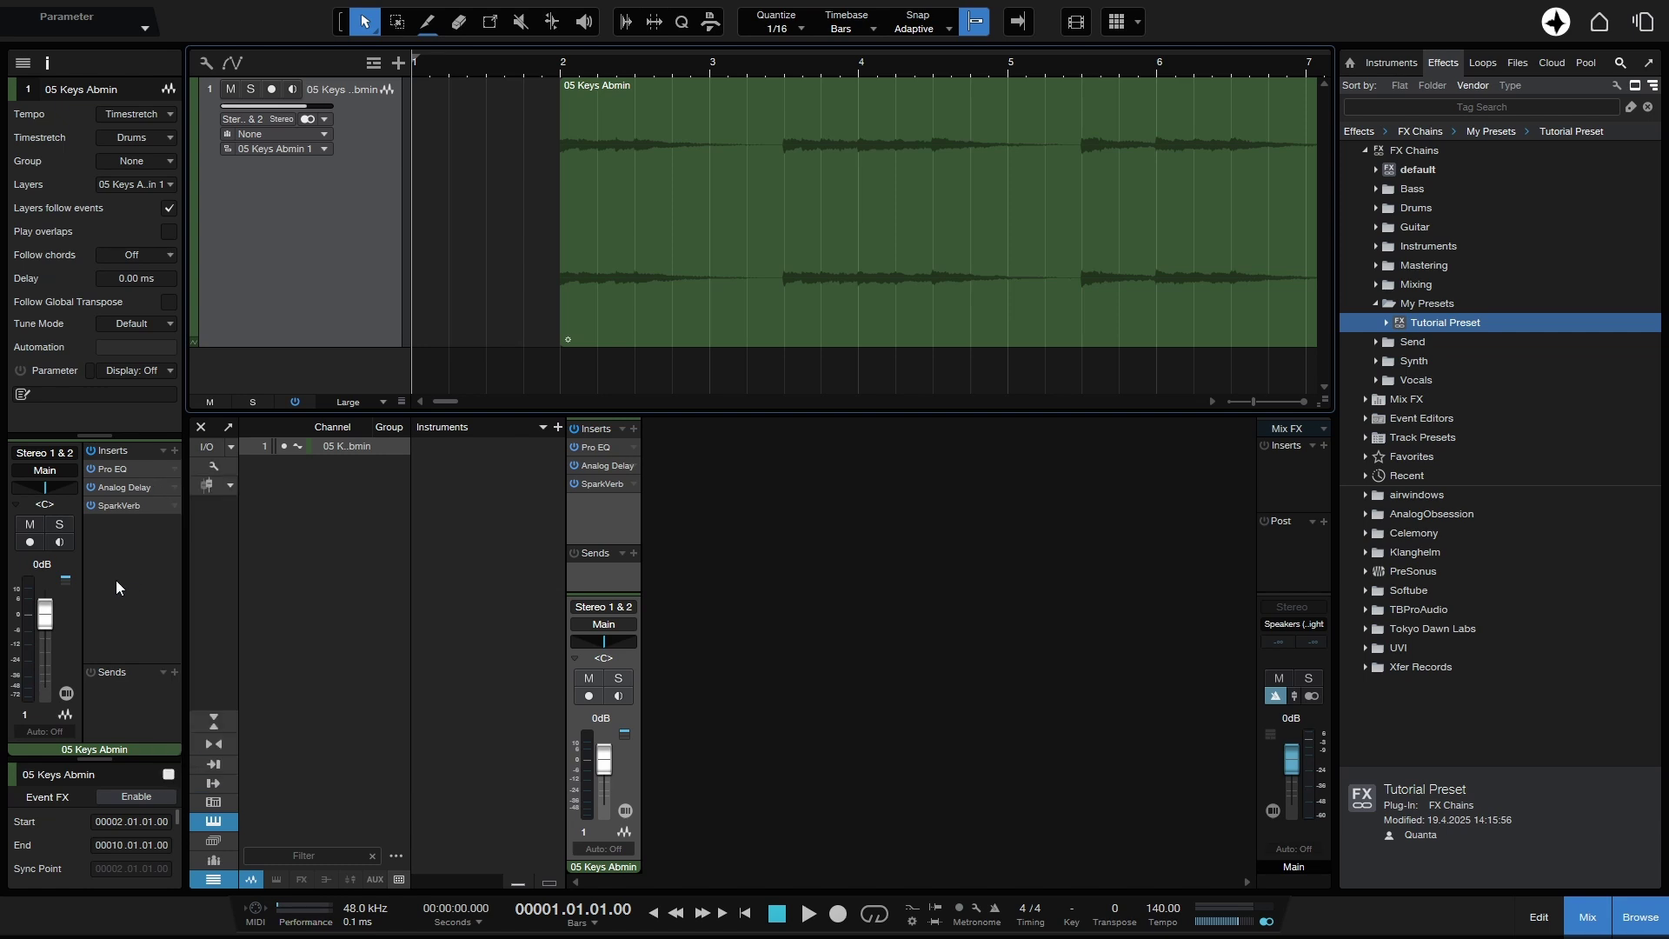
{"action": "left_click", "coordinate": [46, 61]}
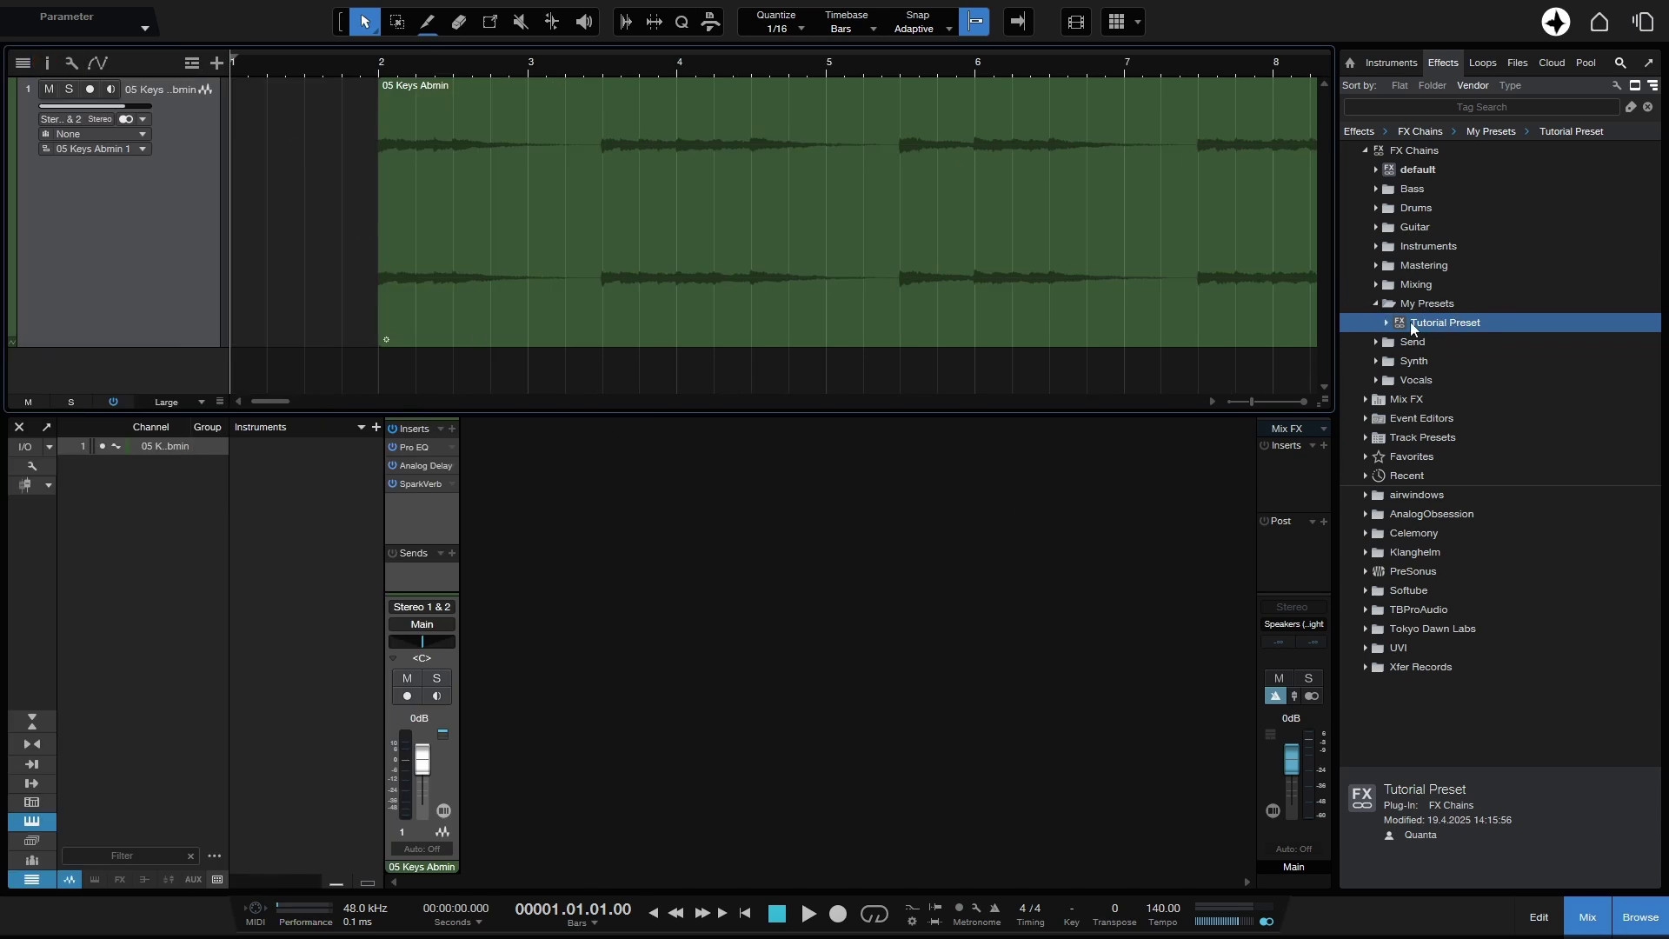
- Collapse My Presets in the browser and reveal that folder in File Explorer via Show in Explorer
{"action": "left_click", "coordinate": [1374, 303]}
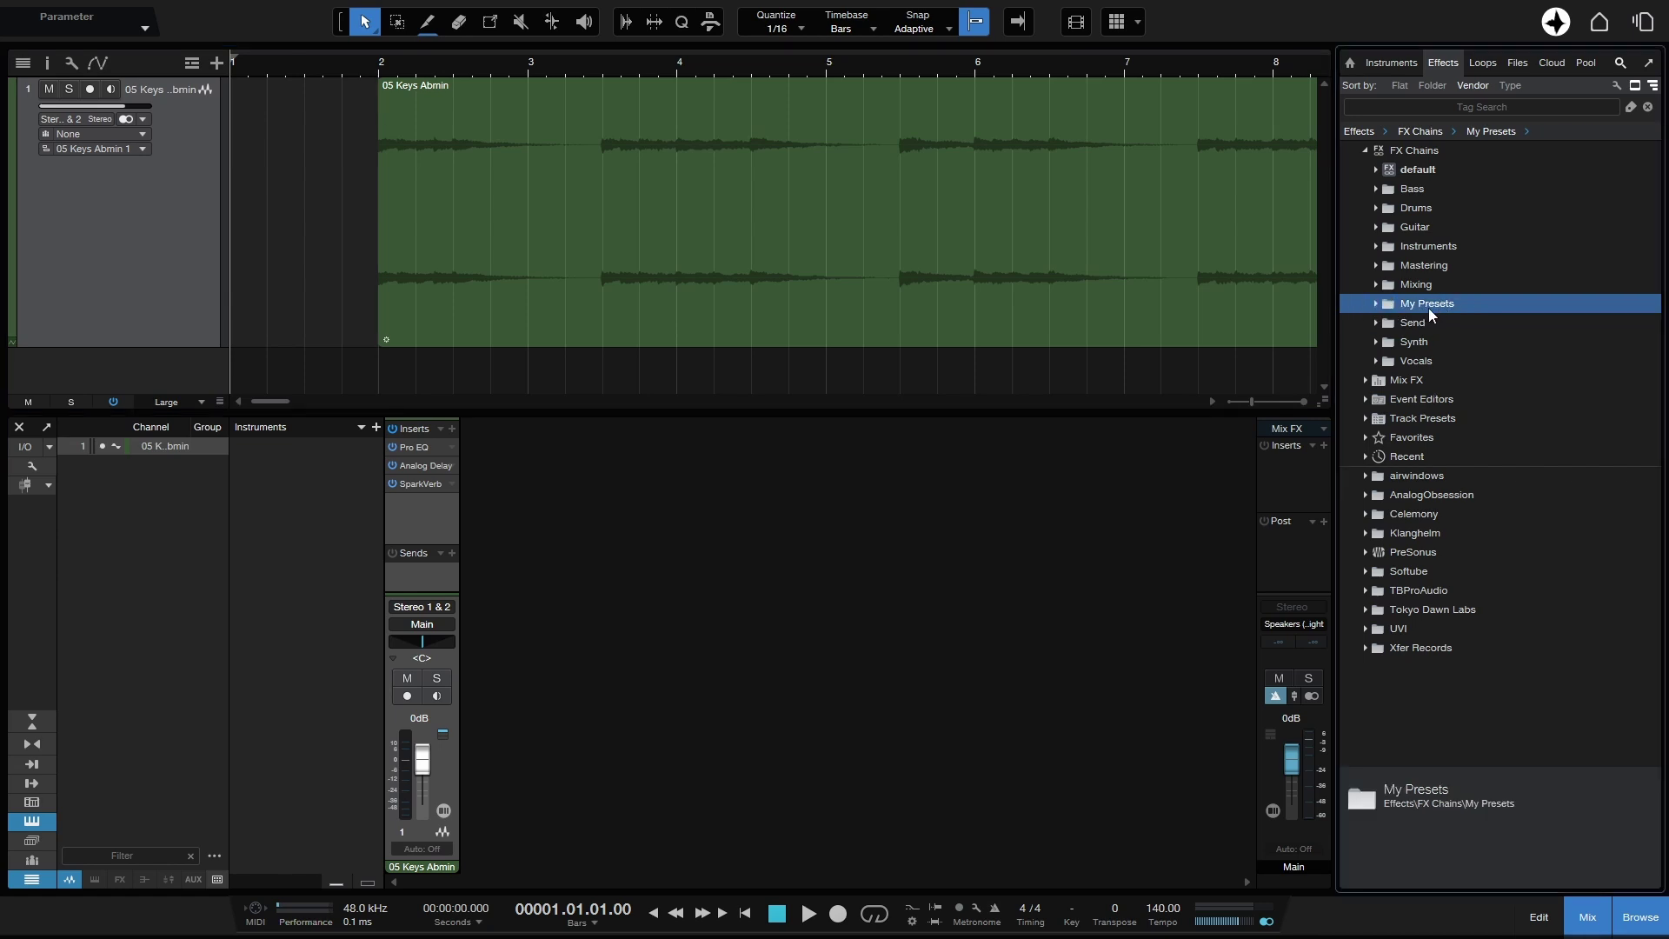
{"action": "right_click", "coordinate": [1429, 314]}
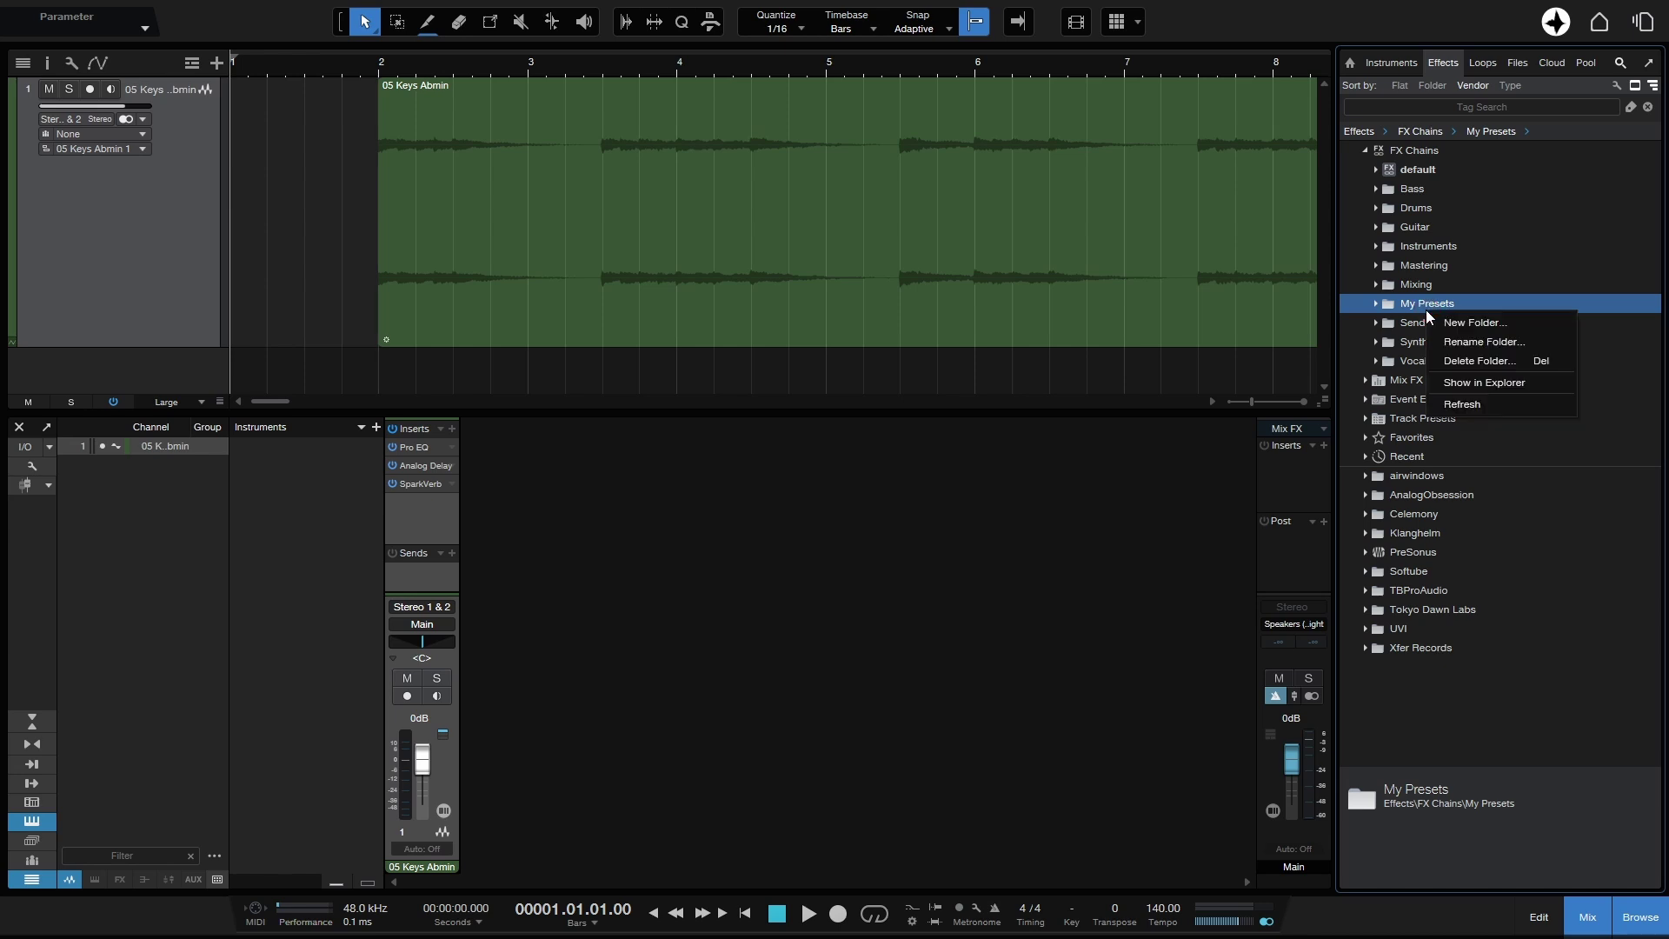
{"action": "left_click", "coordinate": [1477, 382]}
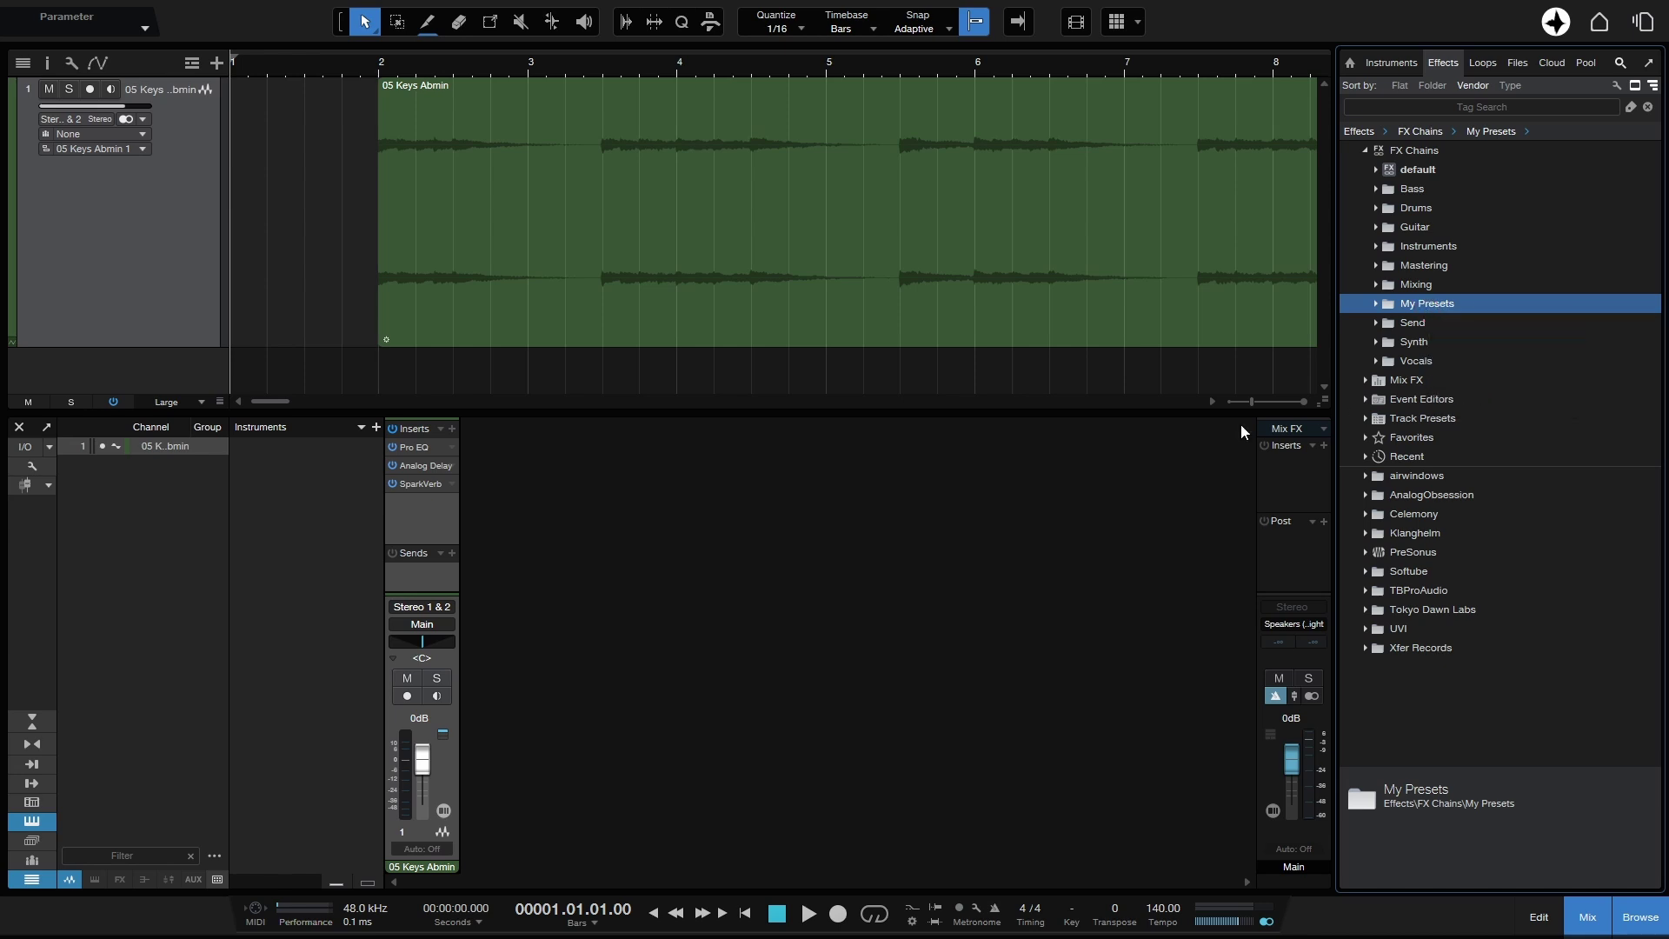
{"action": "left_click", "coordinate": [945, 561]}
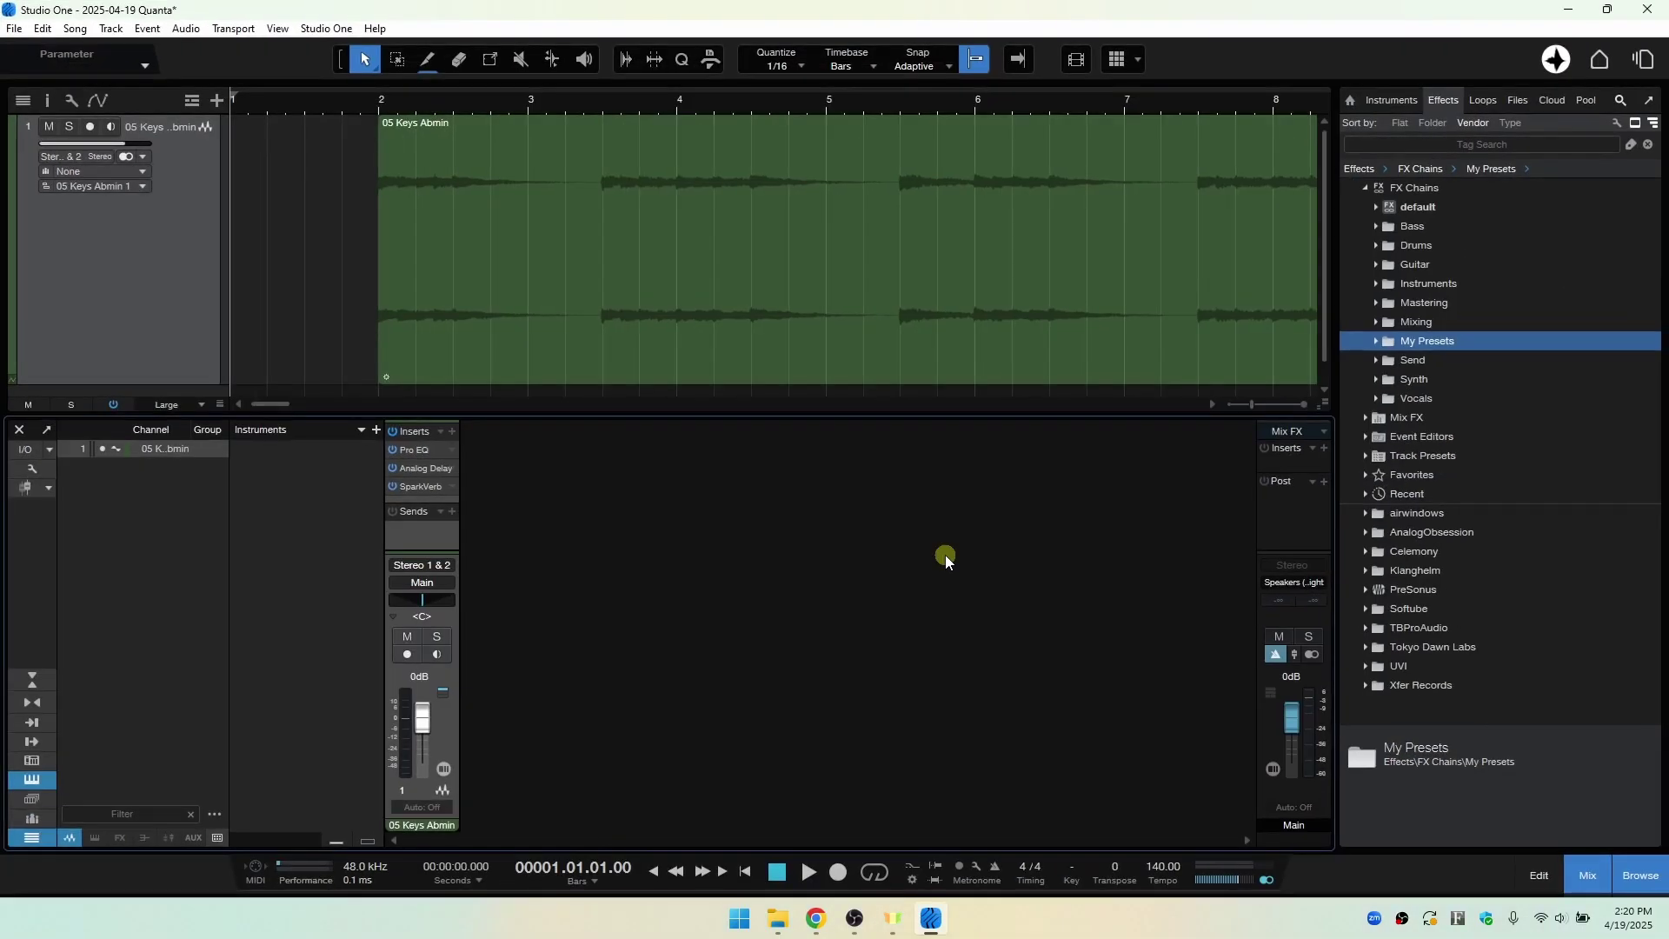
- Delete the My Presets folder from FX Chains in File Explorer, confirm with Yes, and close Explorer
{"action": "left_click", "coordinate": [778, 919]}
{"action": "left_click", "coordinate": [849, 503]}
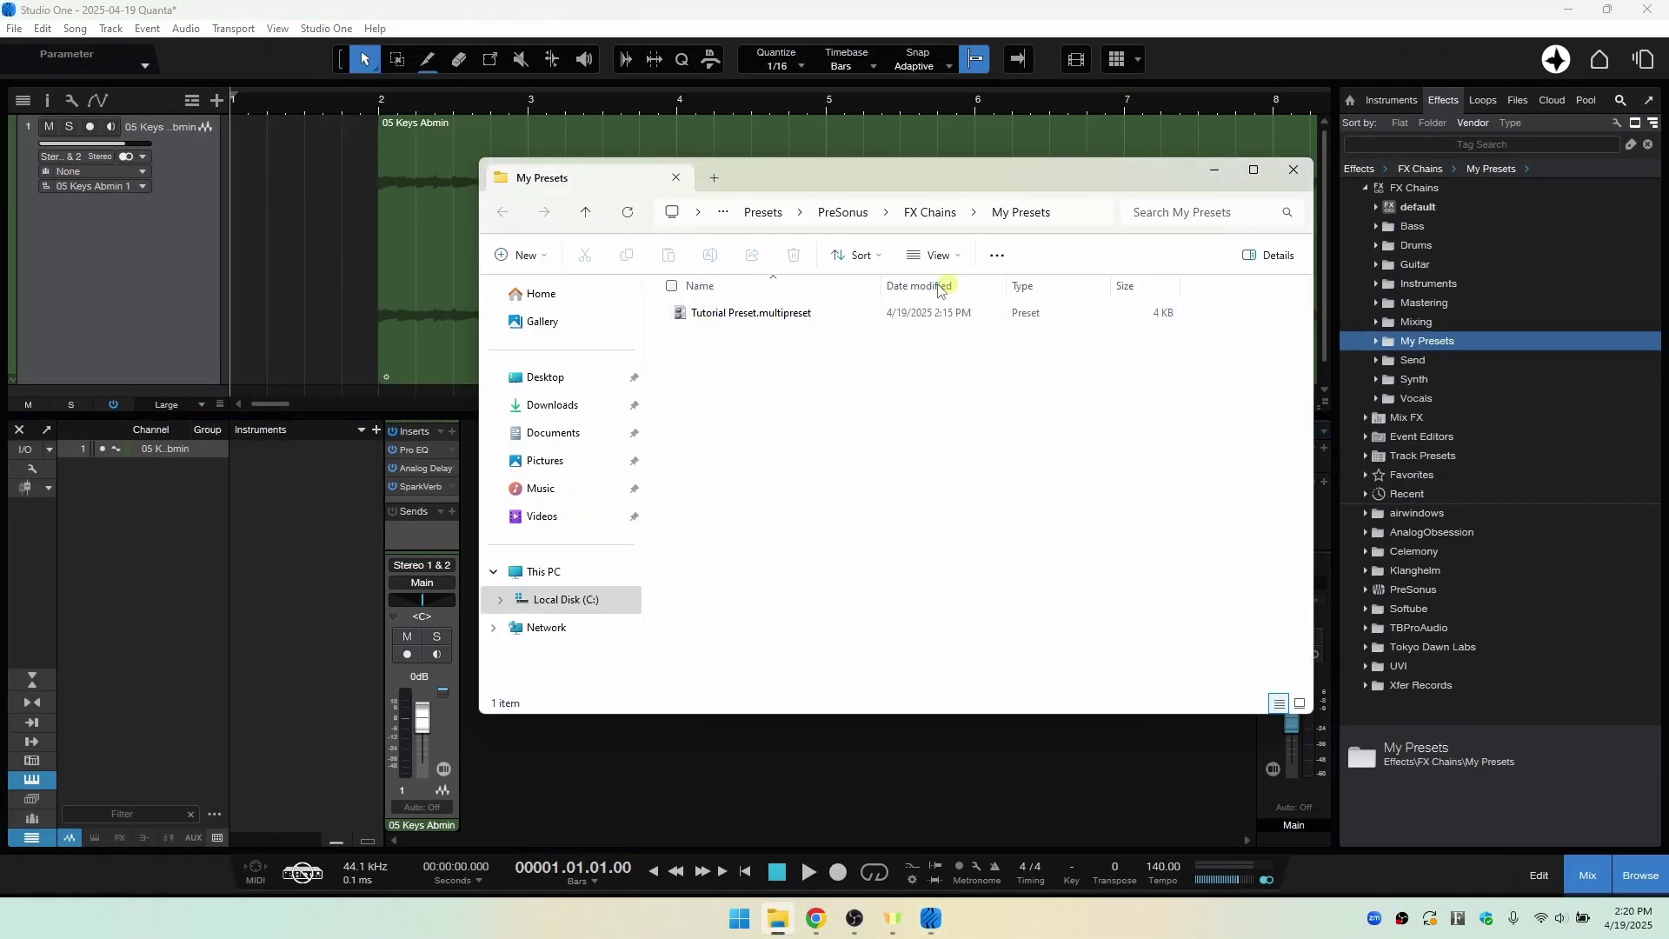
{"action": "left_click", "coordinate": [926, 216]}
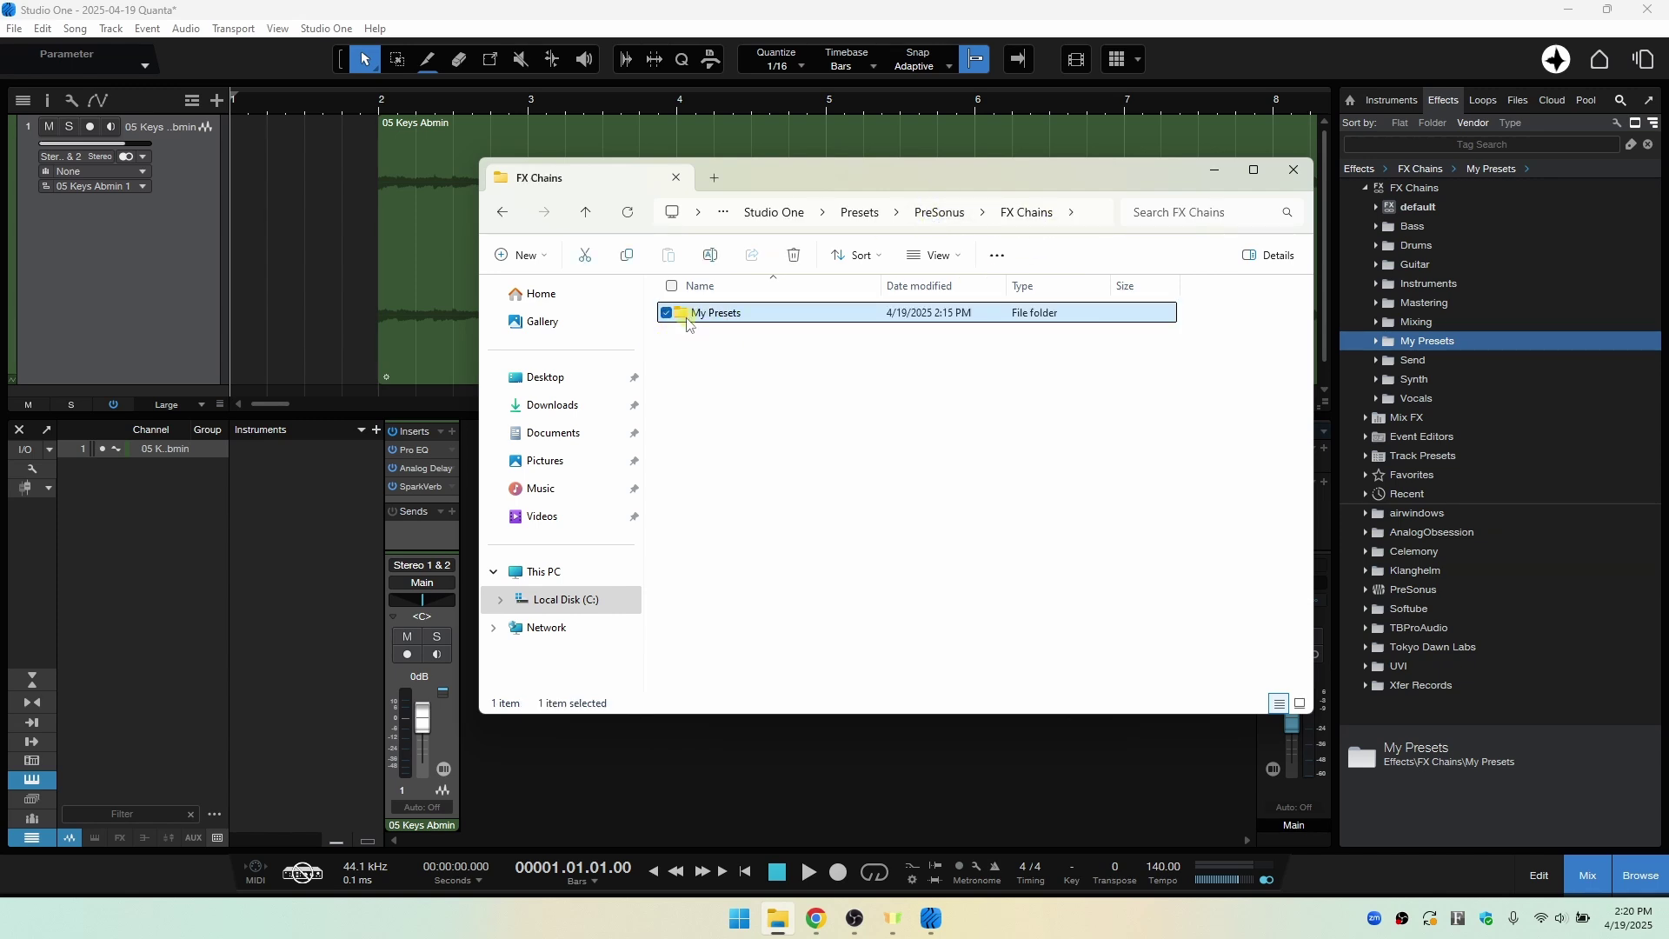
{"action": "left_click", "coordinate": [795, 256]}
{"action": "left_click", "coordinate": [904, 501]}
{"action": "left_click", "coordinate": [1293, 169]}
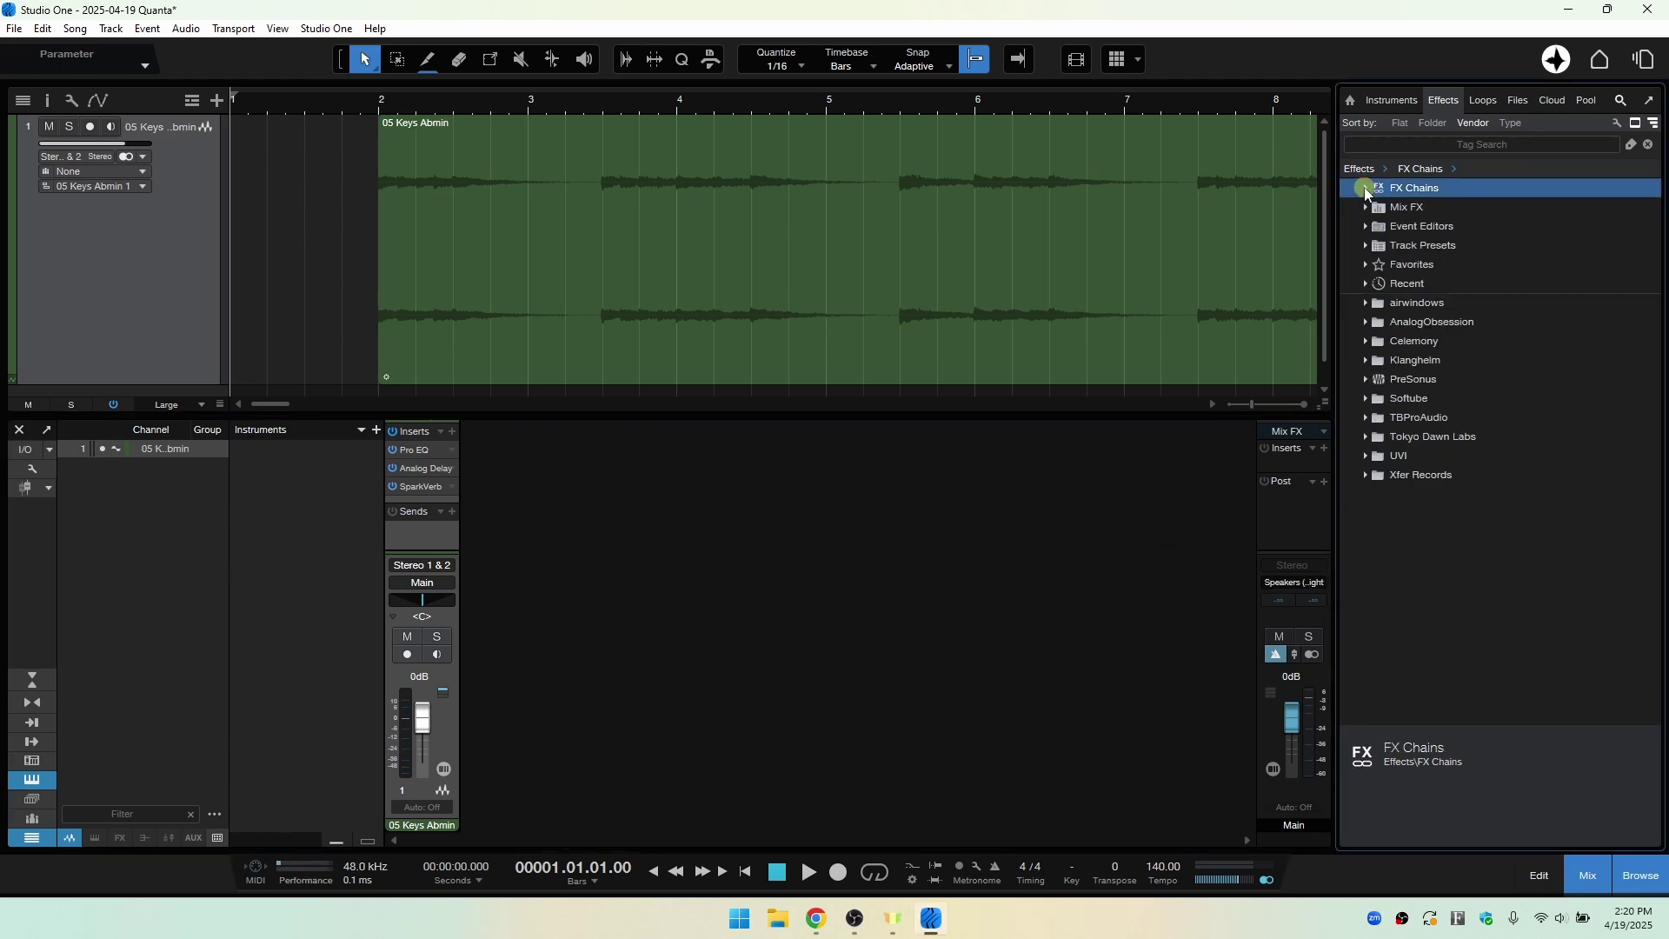
- Check the channel's FX chain menu, which still lists My Presets with Tutorial Preset
{"action": "left_click", "coordinate": [441, 435]}
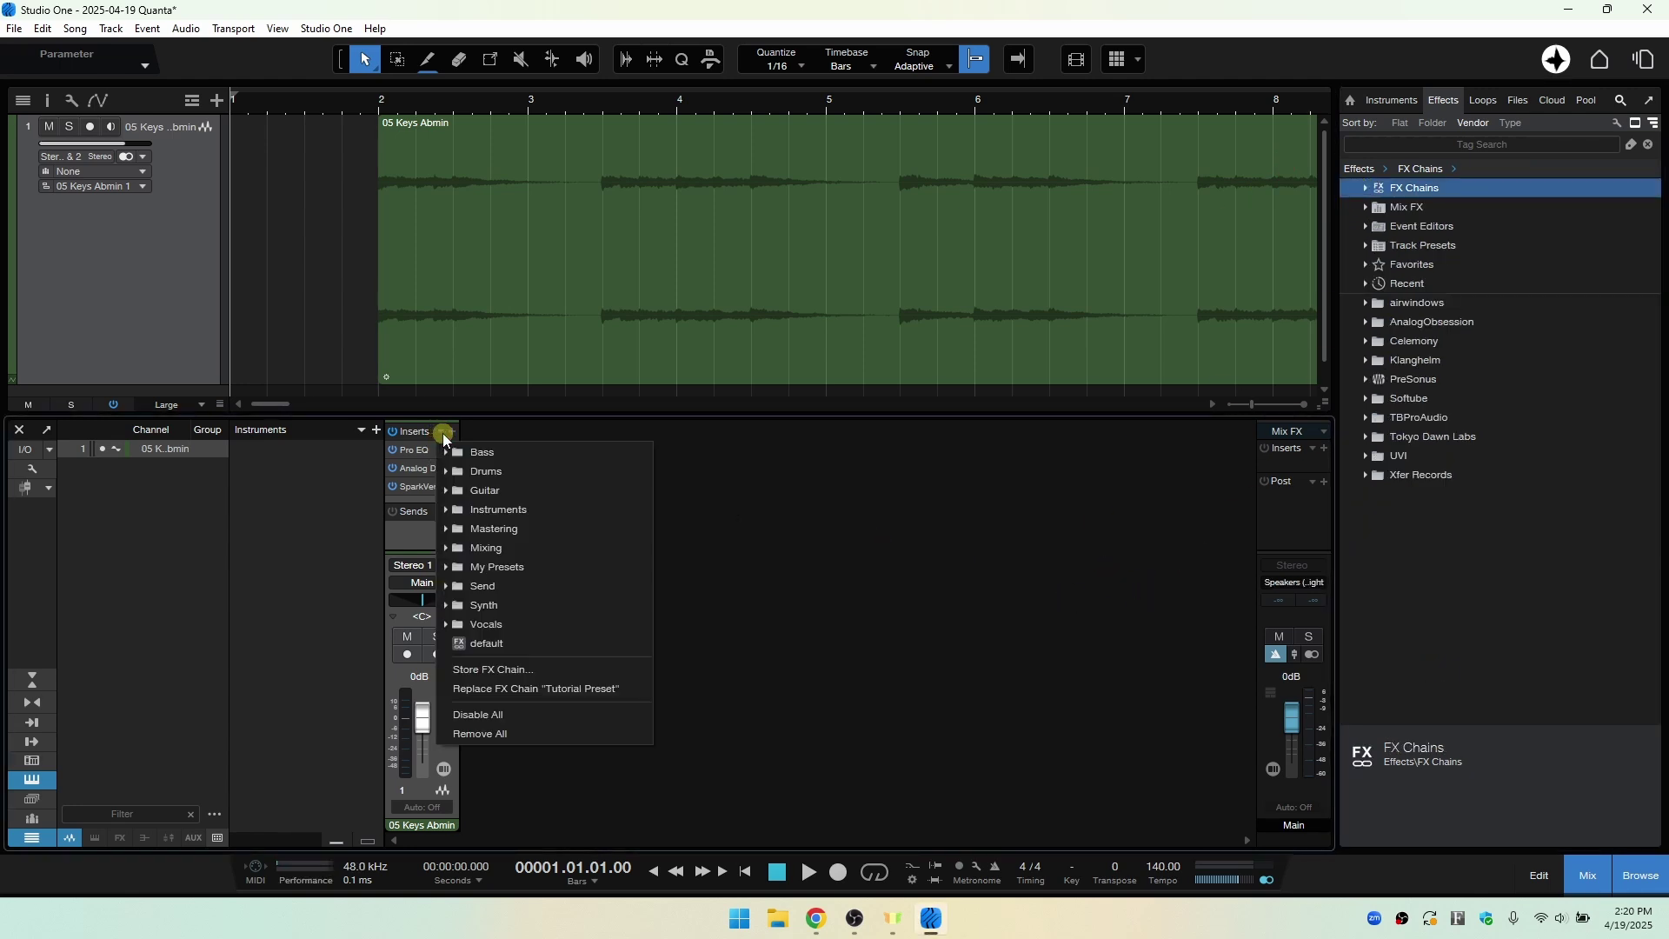
{"action": "left_click", "coordinate": [514, 567]}
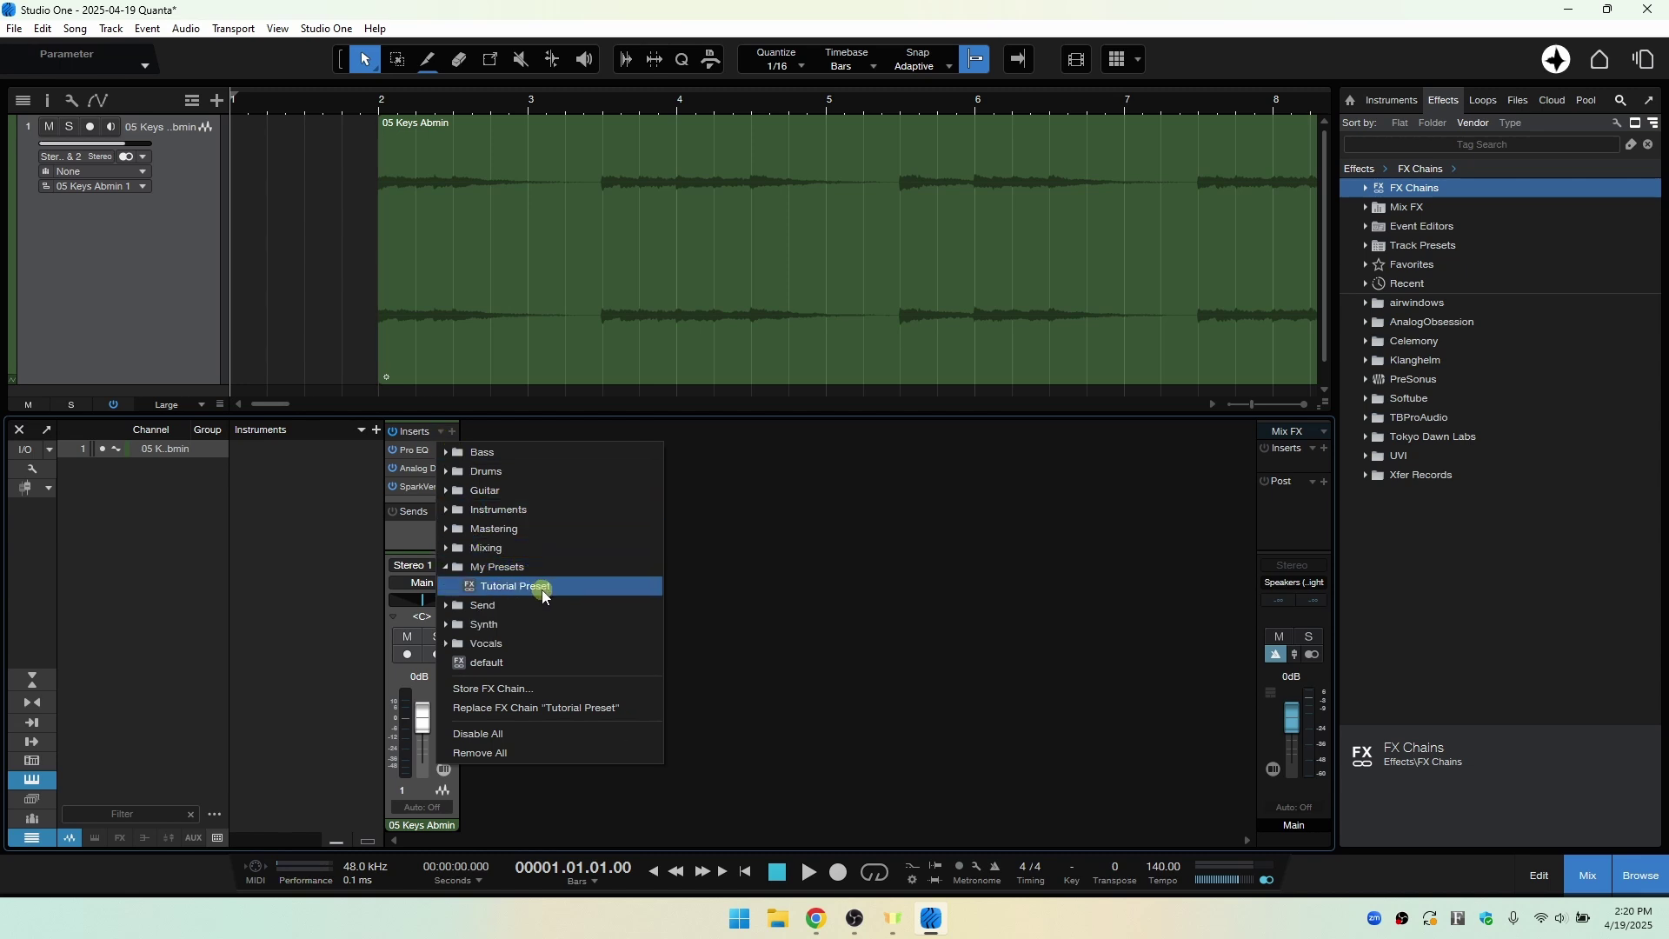
{"action": "left_click", "coordinate": [850, 579]}
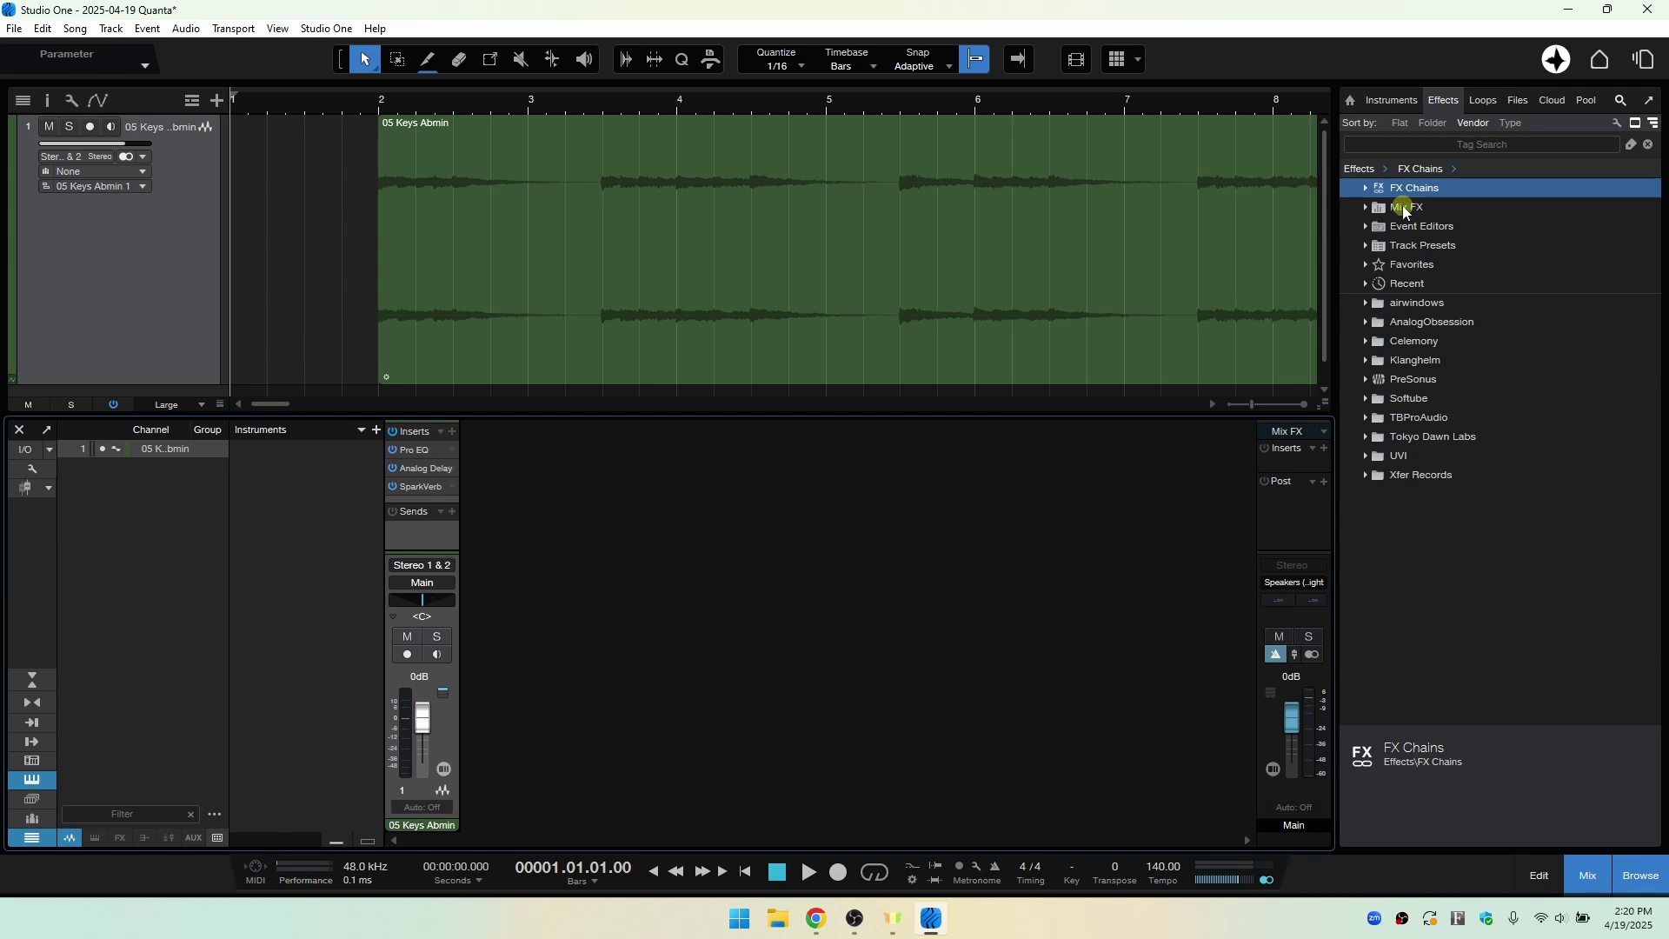
- Expand FX Chains › My Presets in the Effects browser to confirm Tutorial Preset remains, then collapse it
{"action": "left_click", "coordinate": [1365, 188]}
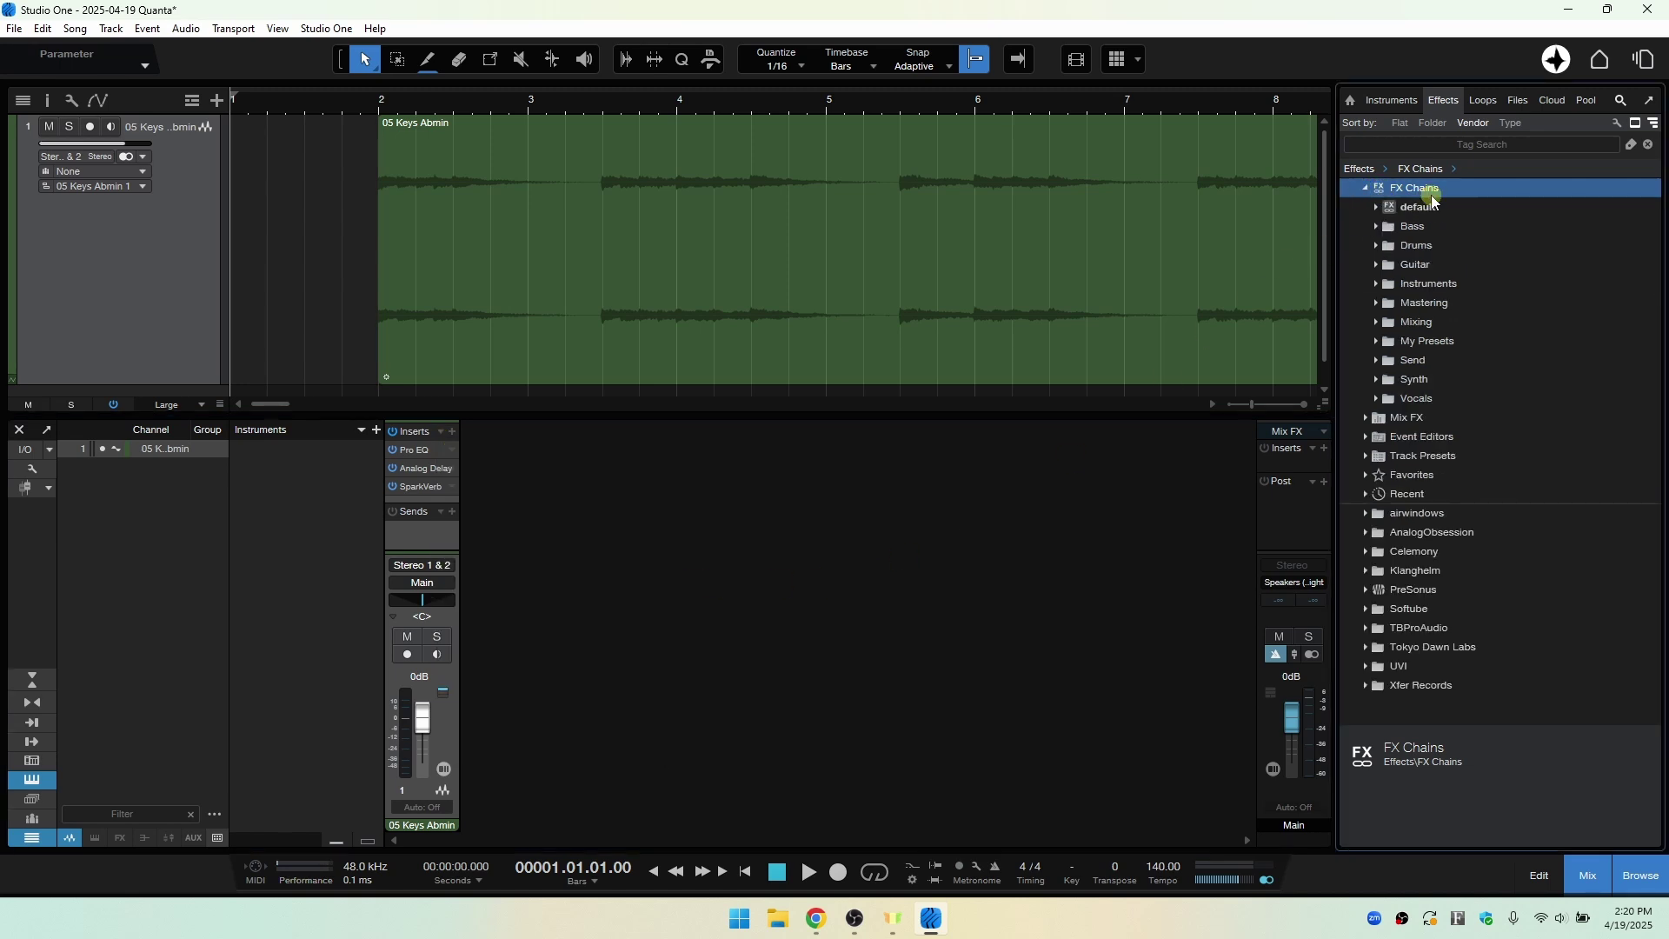
{"action": "left_click", "coordinate": [1377, 341]}
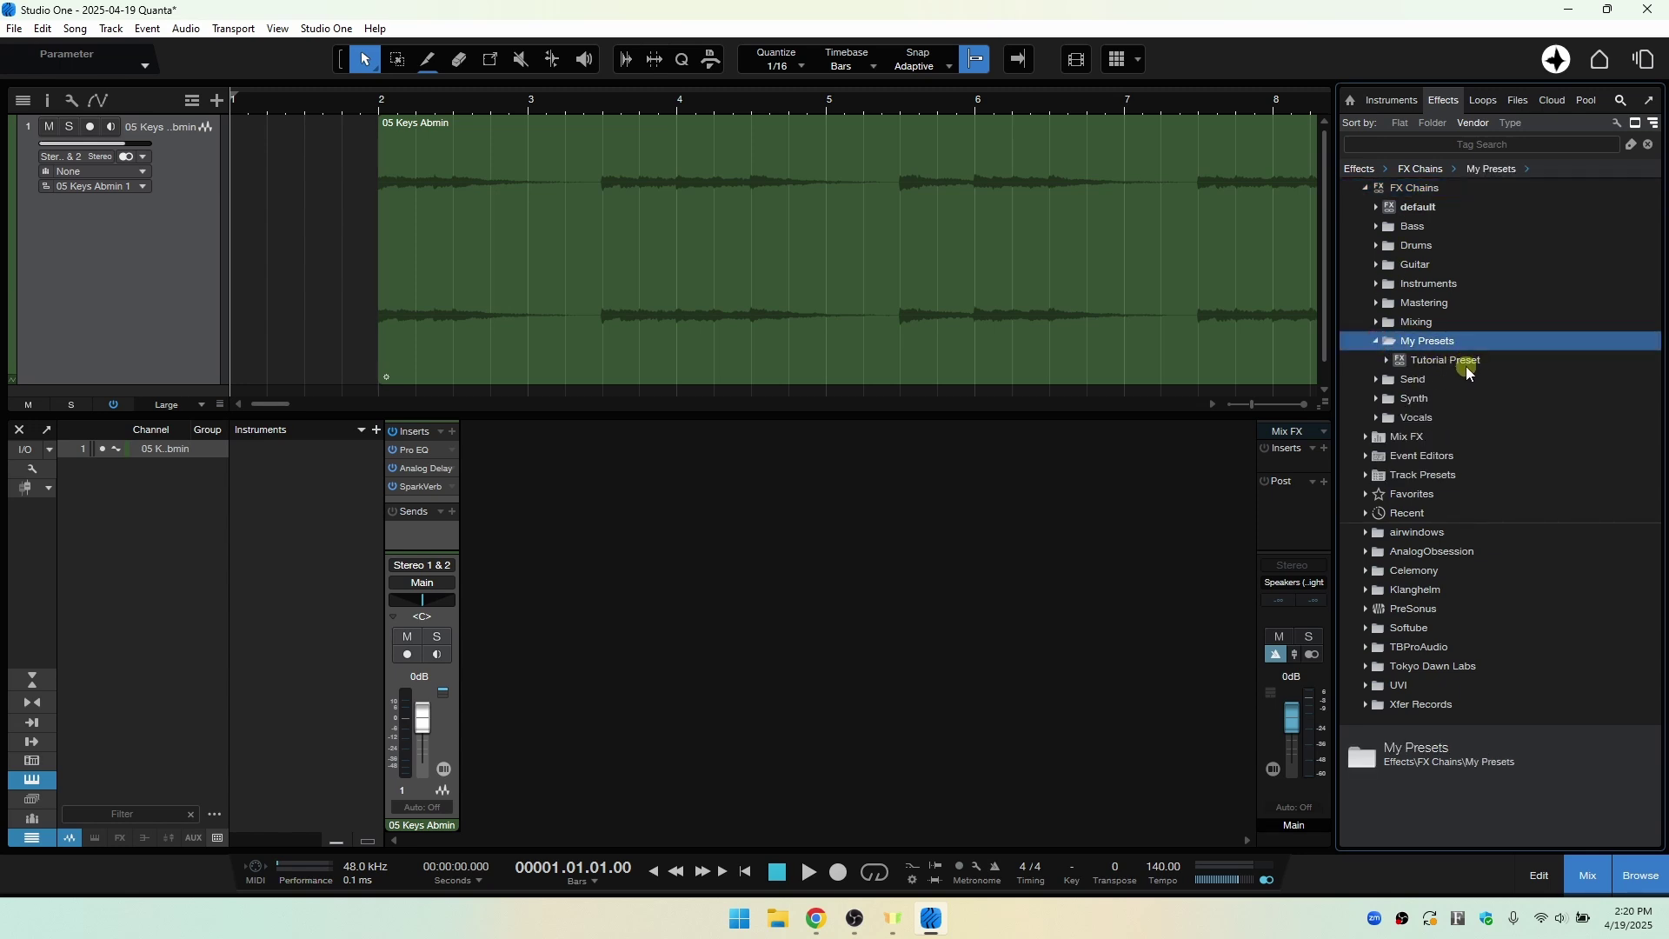
{"action": "left_click", "coordinate": [1375, 342]}
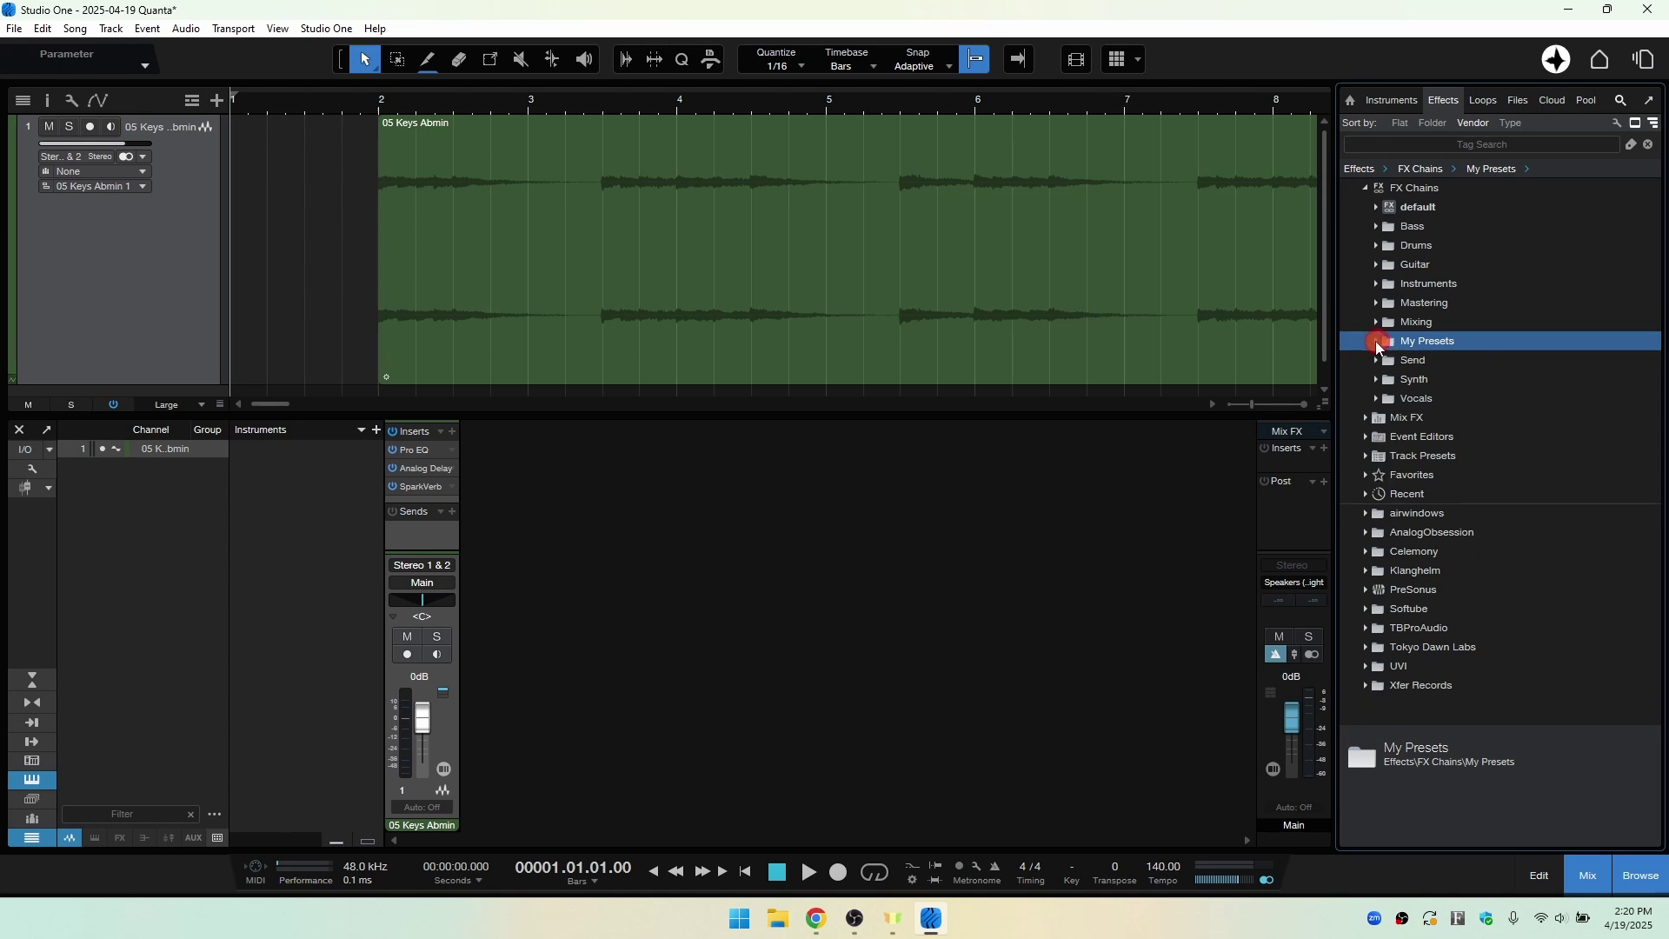
- Re-index presets from the browser's Home page, then return to the Effects tab
{"action": "left_click", "coordinate": [1349, 102]}
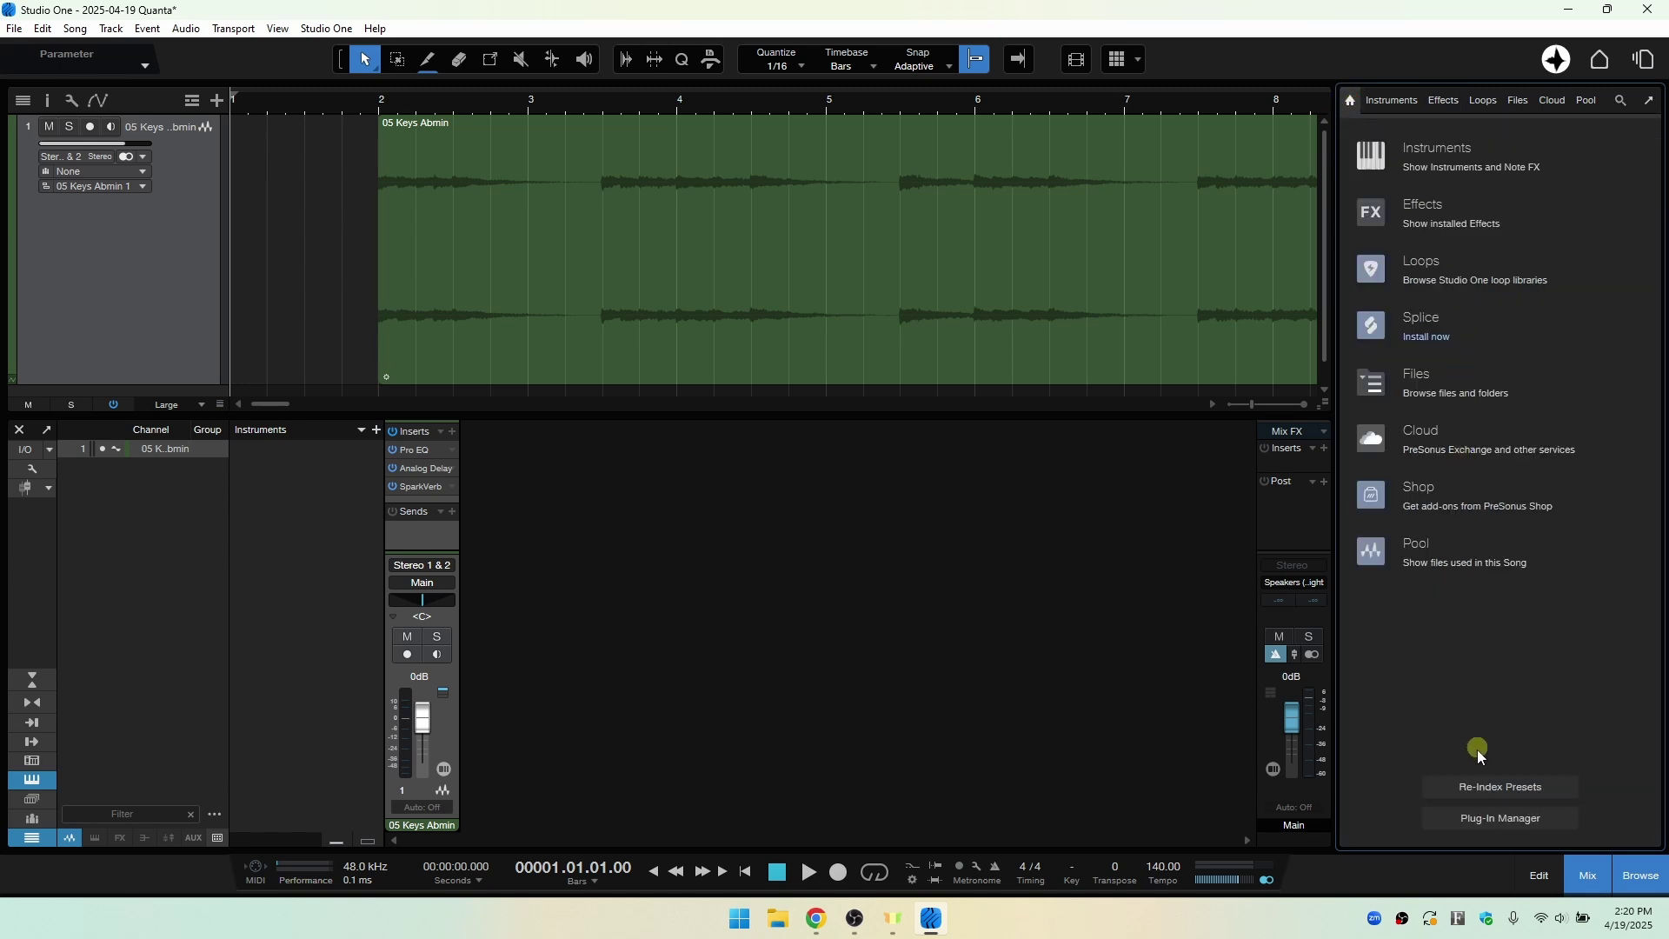
{"action": "left_click", "coordinate": [1503, 787]}
{"action": "left_click", "coordinate": [1442, 103]}
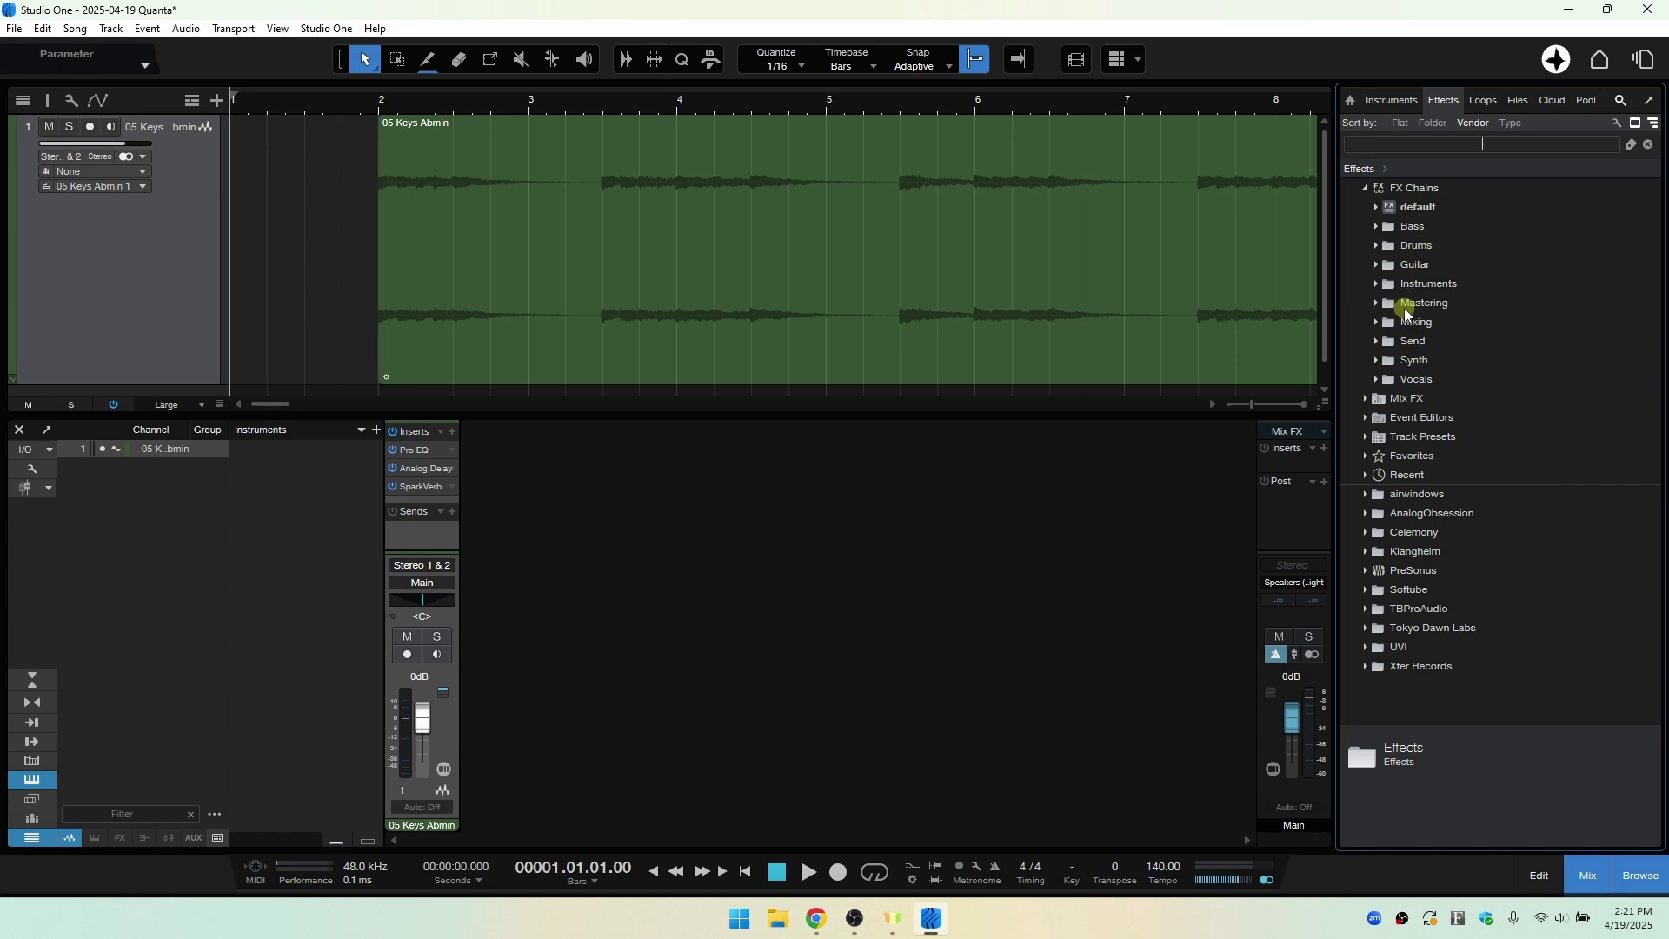
- Verify the channel's FX chain menu no longer shows My Presets or Tutorial Preset
{"action": "left_click", "coordinate": [954, 626]}
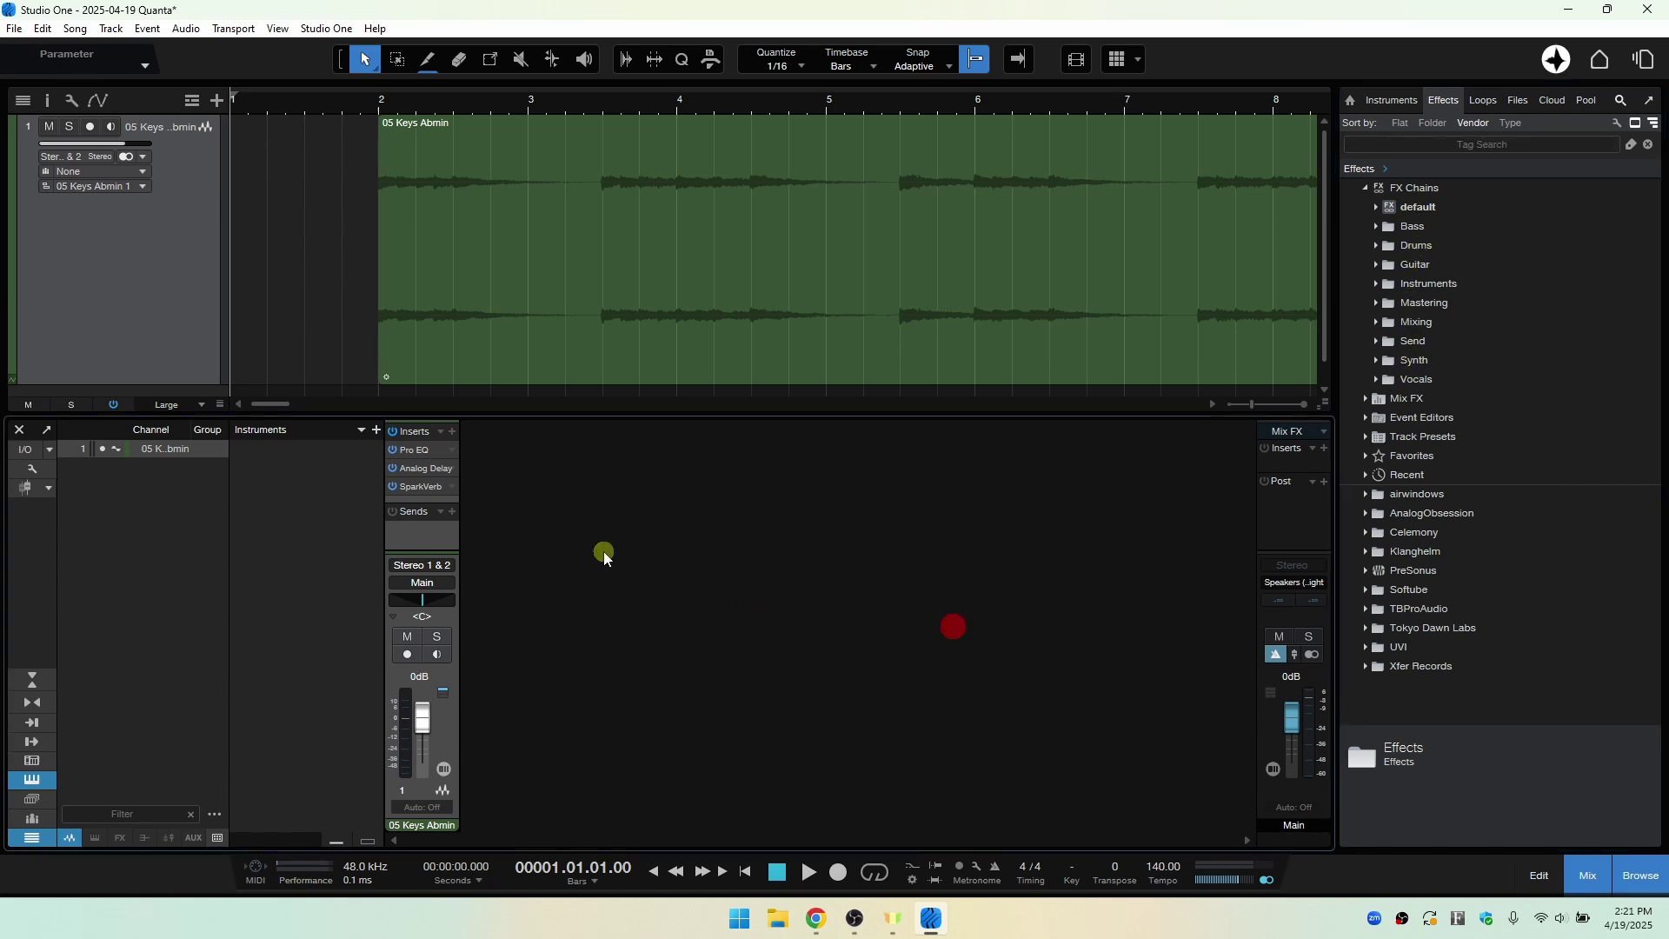
{"action": "left_click", "coordinate": [439, 432]}
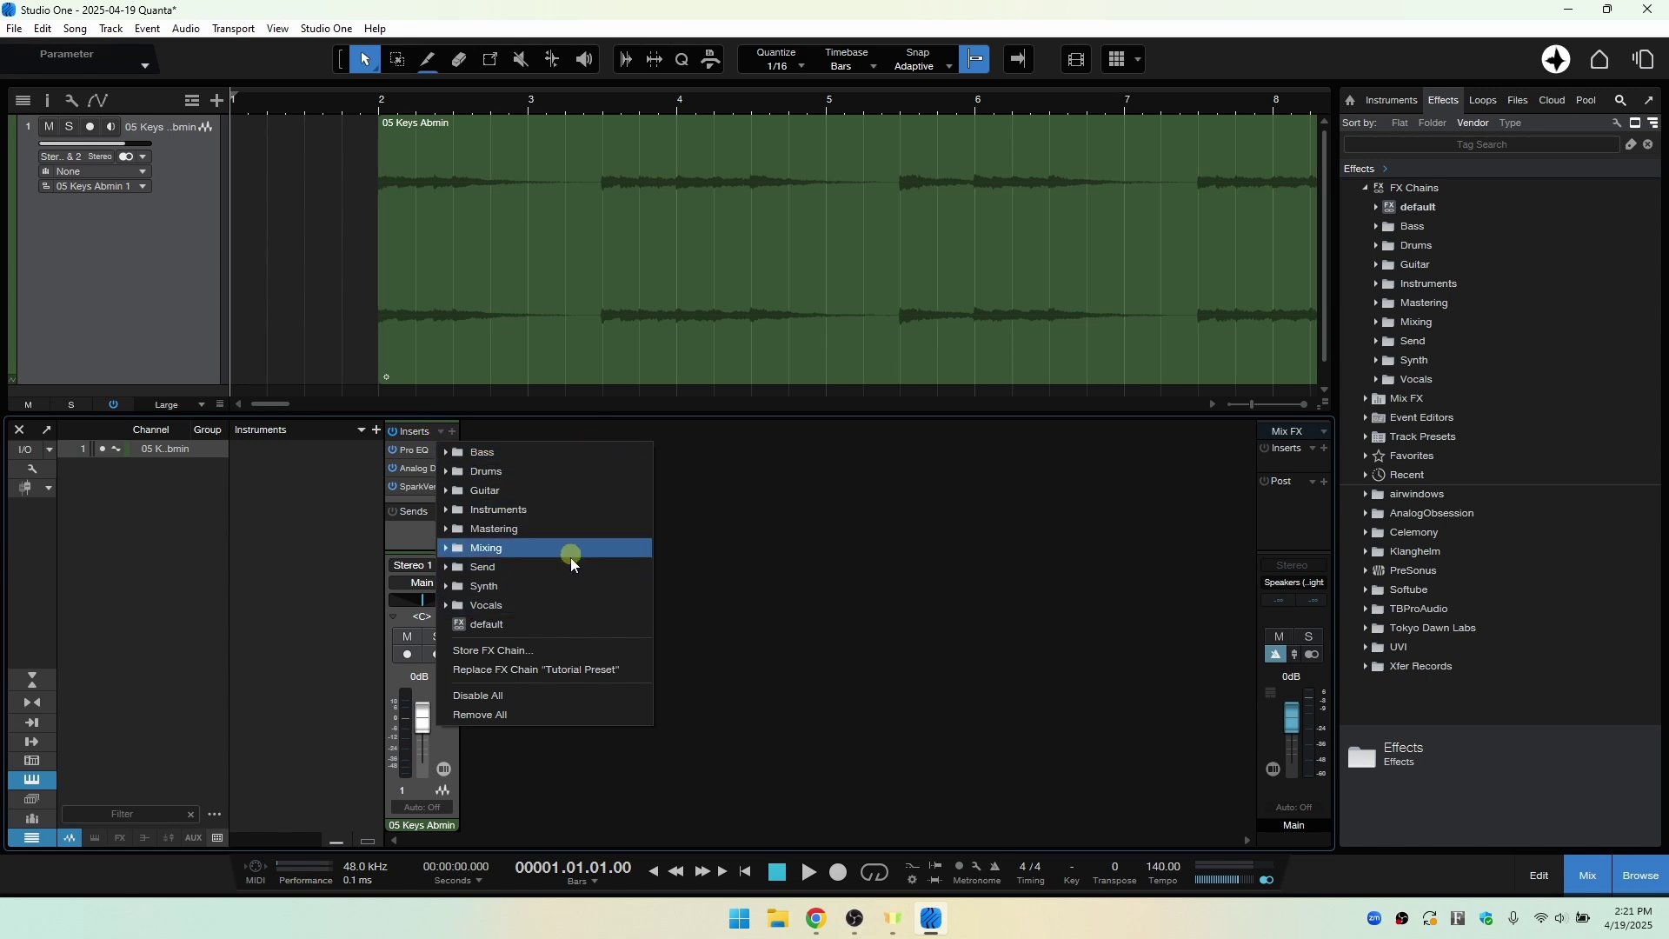
{"action": "left_click", "coordinate": [853, 555]}
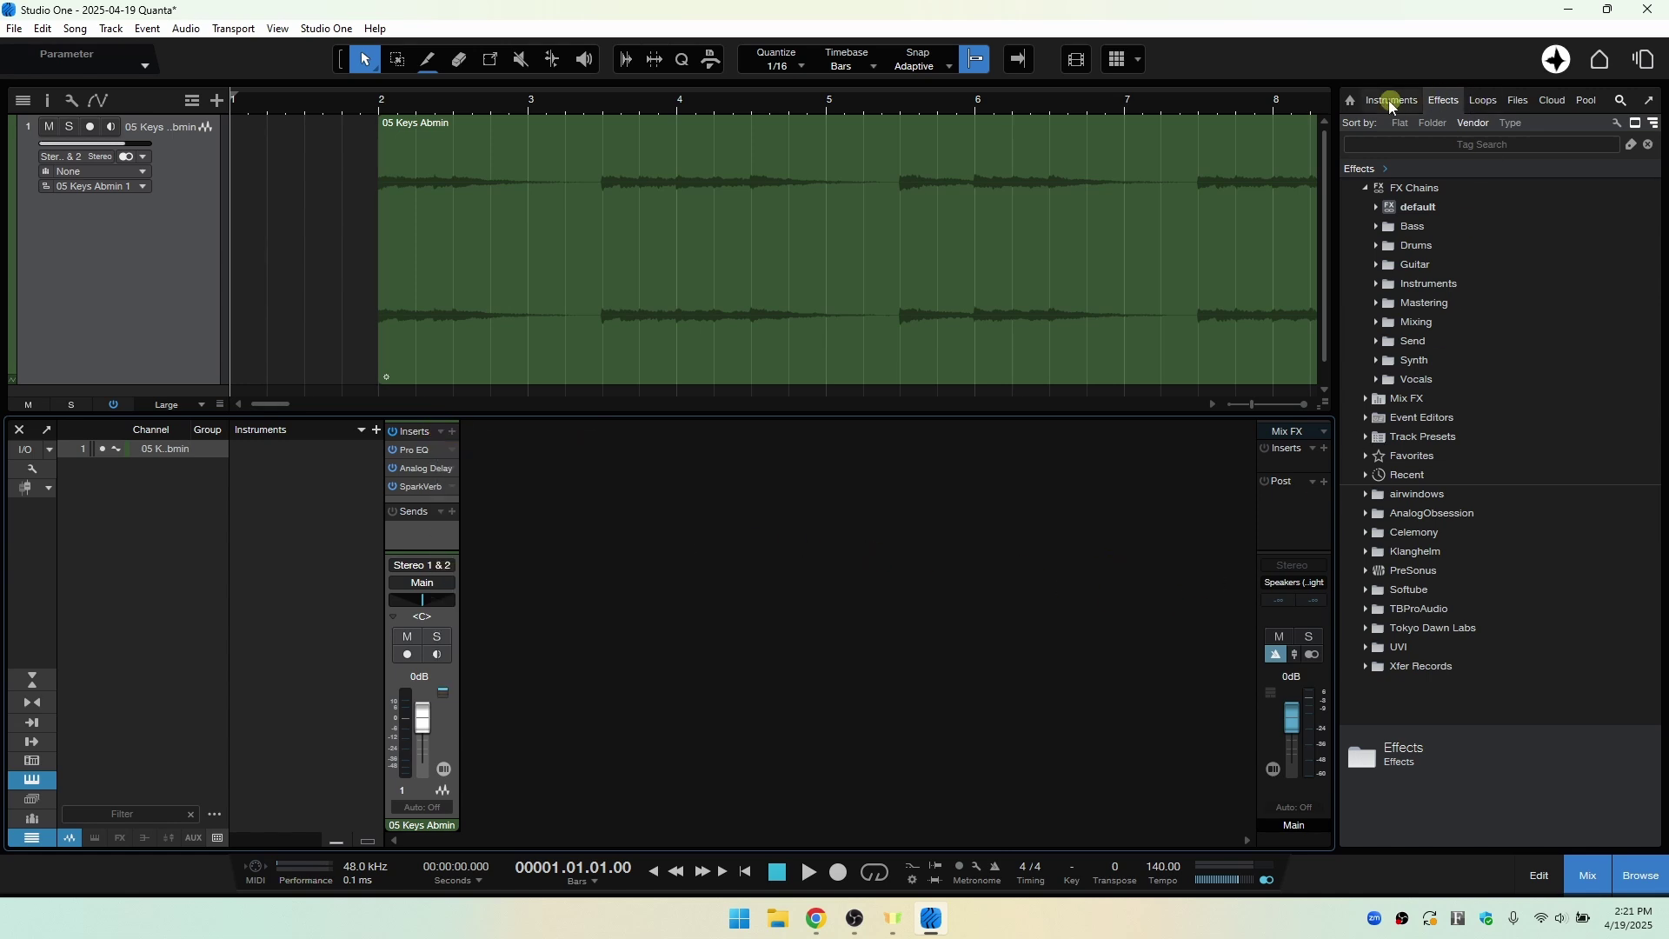
- Return the browser to its Home page listing all content categories
{"action": "left_click", "coordinate": [1350, 100]}
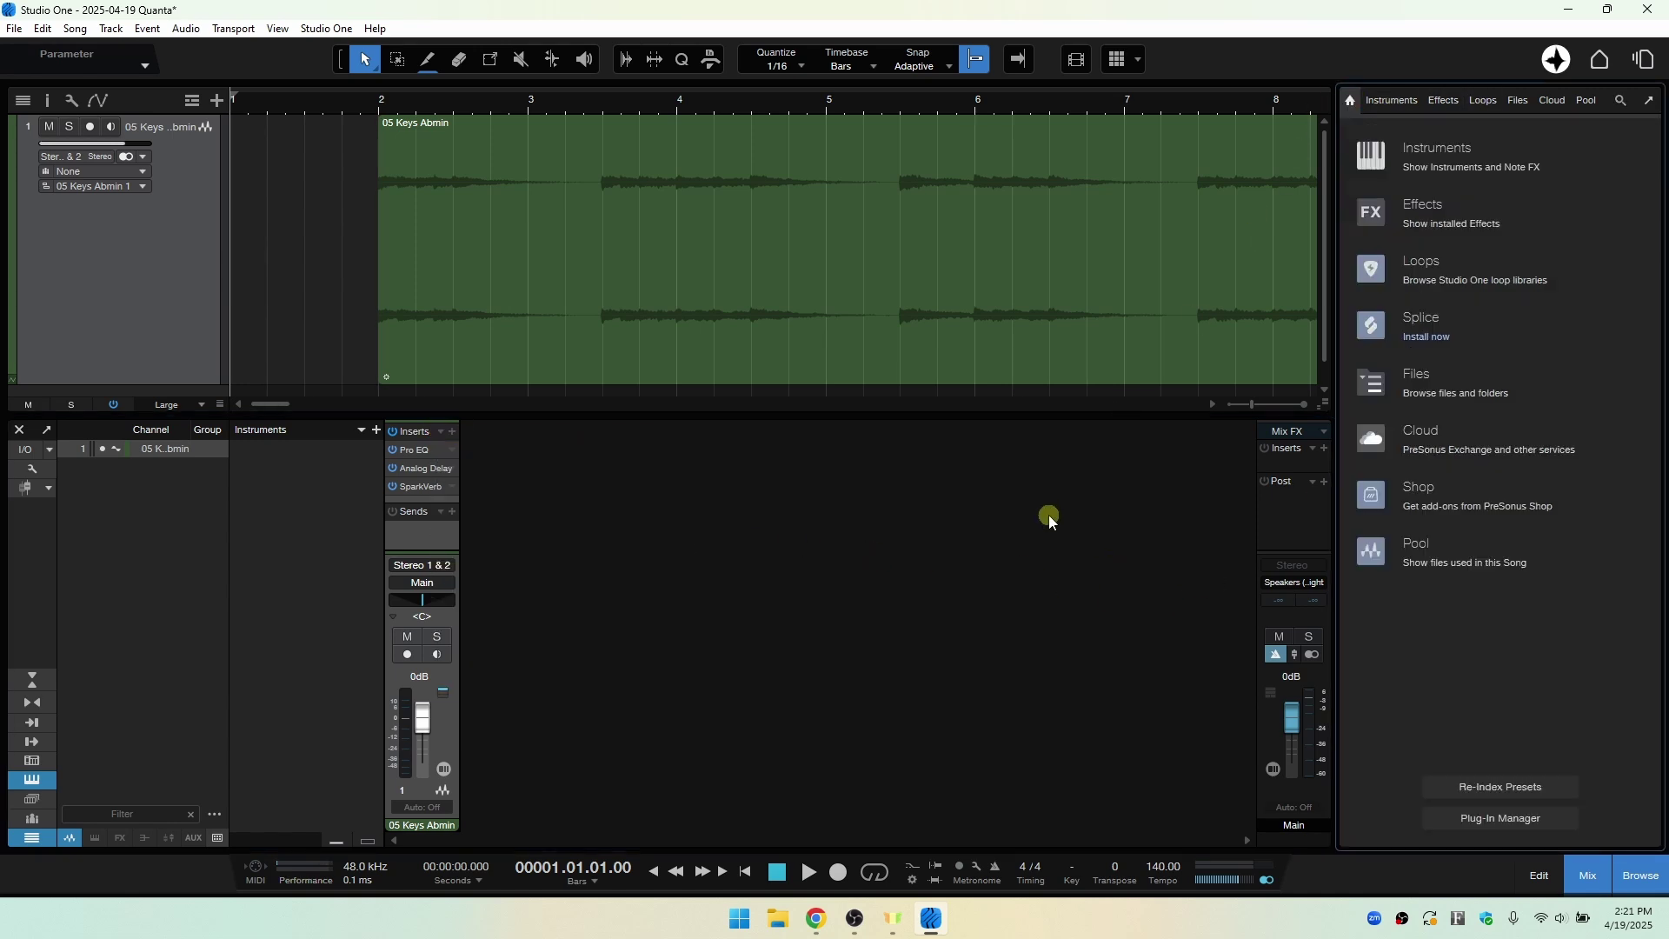